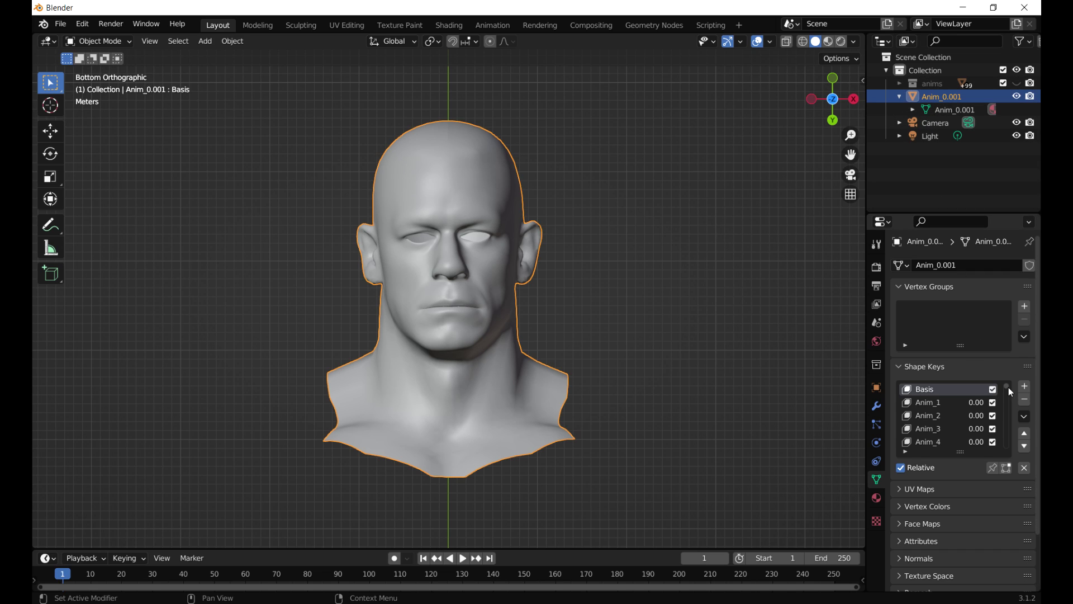
- Make Anim_45 the active shape key, check it in Edit Mode, and collapse Anim_0.001 in the Outliner
{"action": "left_click_drag", "start_coordinate": [1008, 388], "coordinate": [1007, 412]}
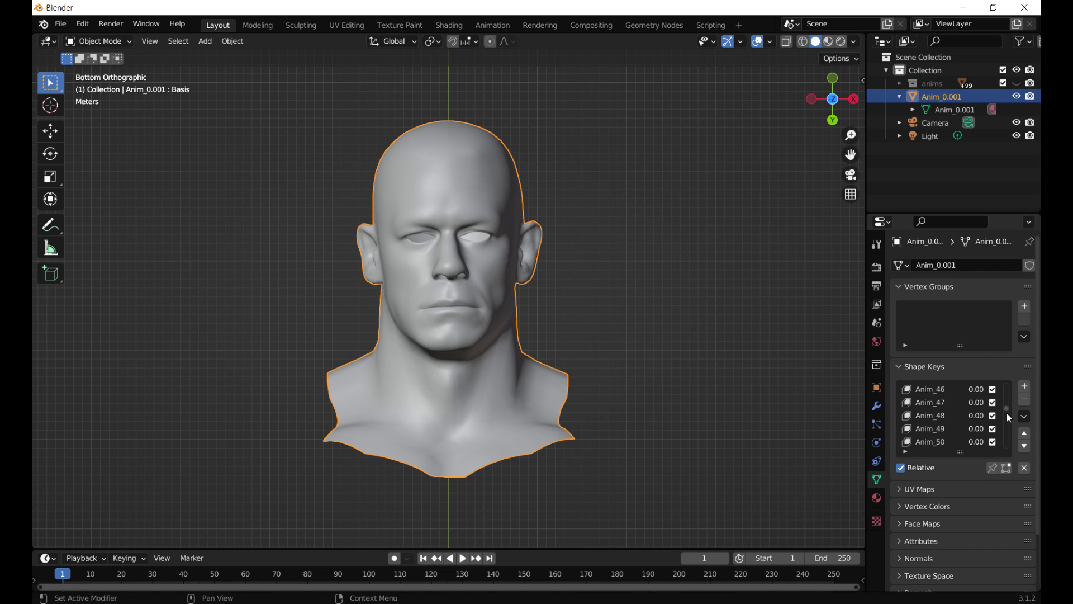
{"action": "scroll", "coordinate": [1008, 412], "scroll_direction": "up", "scroll_amount": 2}
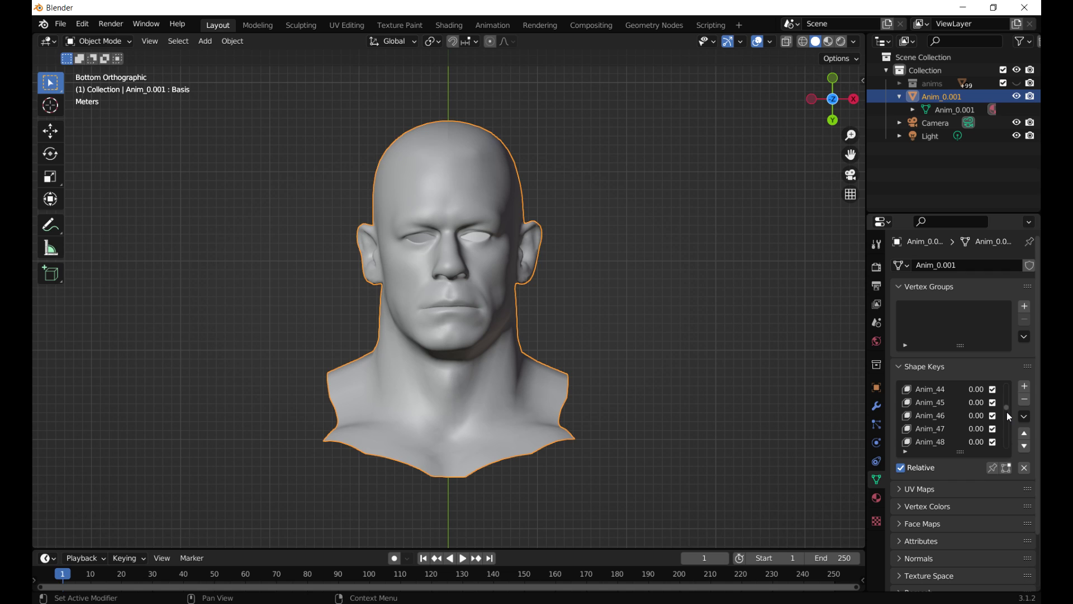
{"action": "left_click", "coordinate": [924, 403]}
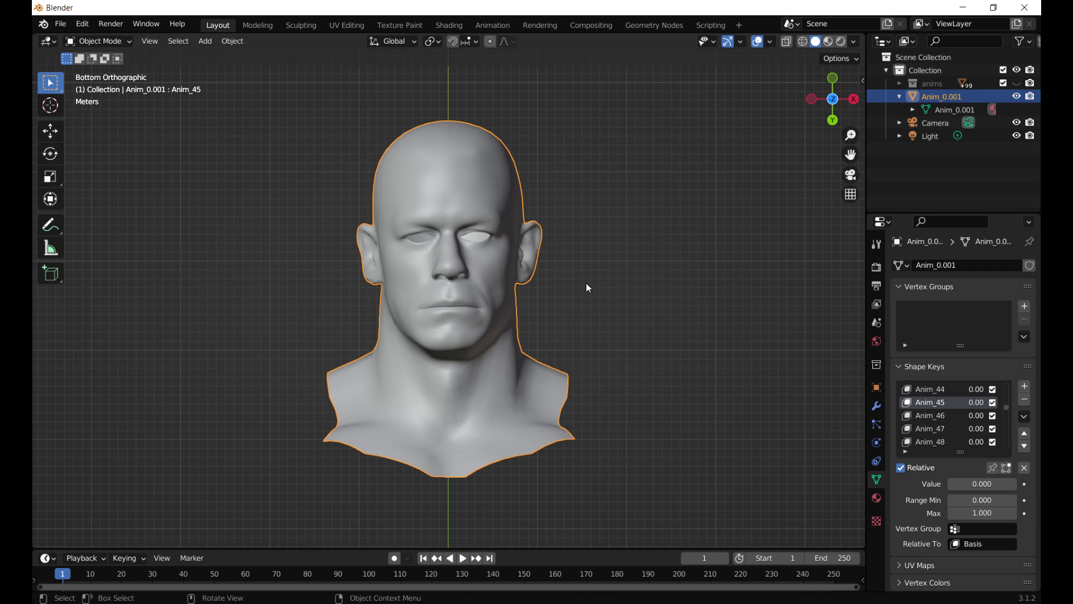
{"action": "key", "text": "Tab"}
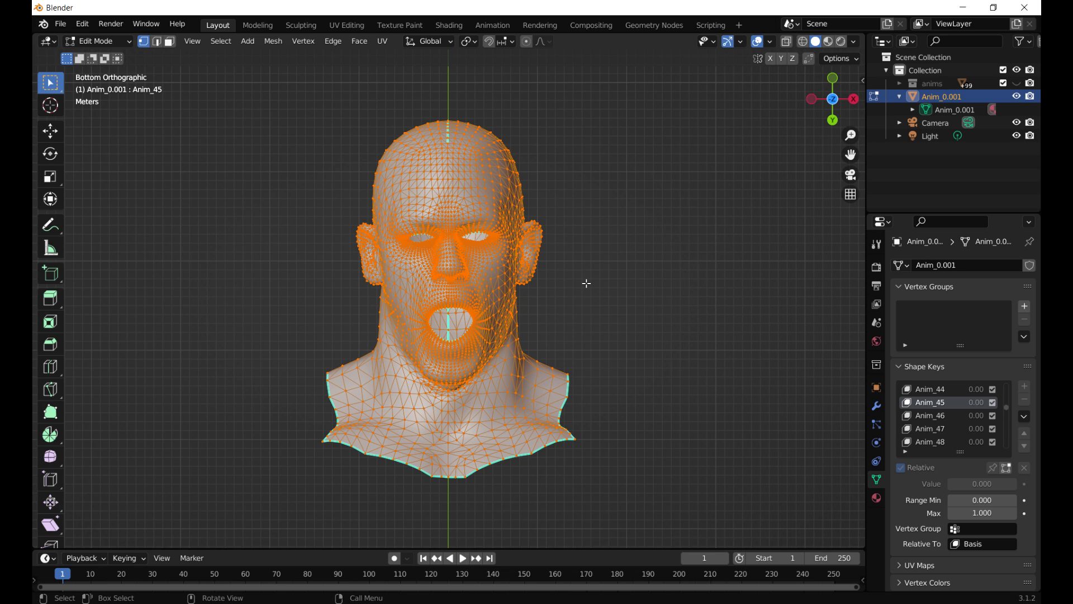
{"action": "key", "text": "Tab"}
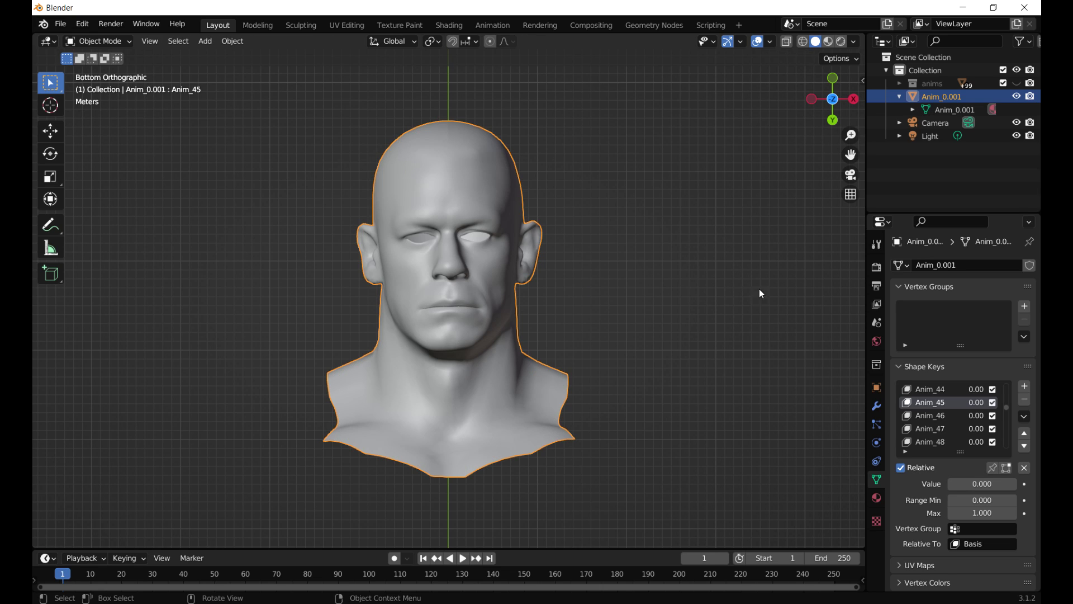
{"action": "left_click", "coordinate": [900, 97]}
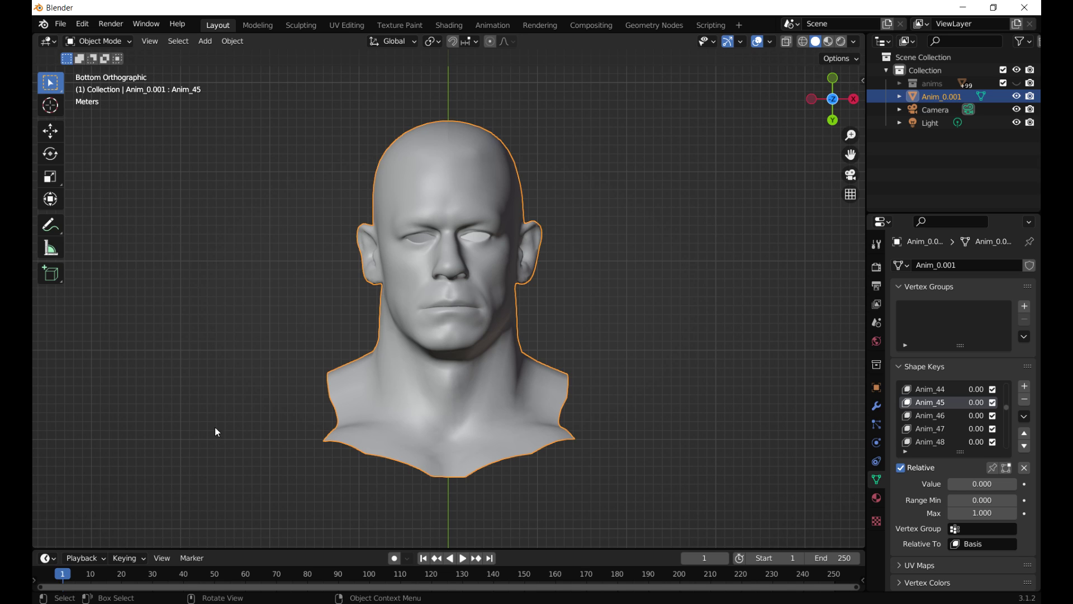
- Bring the caw rip folder forward in File Explorer and copy its full path
{"action": "mouse_move", "coordinate": [129, 603]}
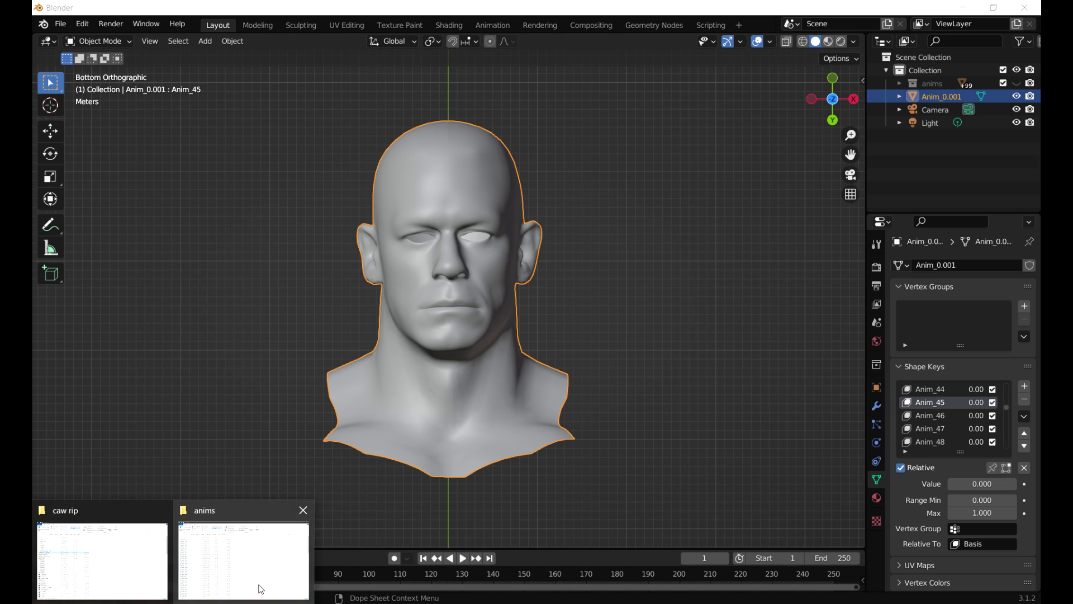
{"action": "left_click", "coordinate": [113, 561]}
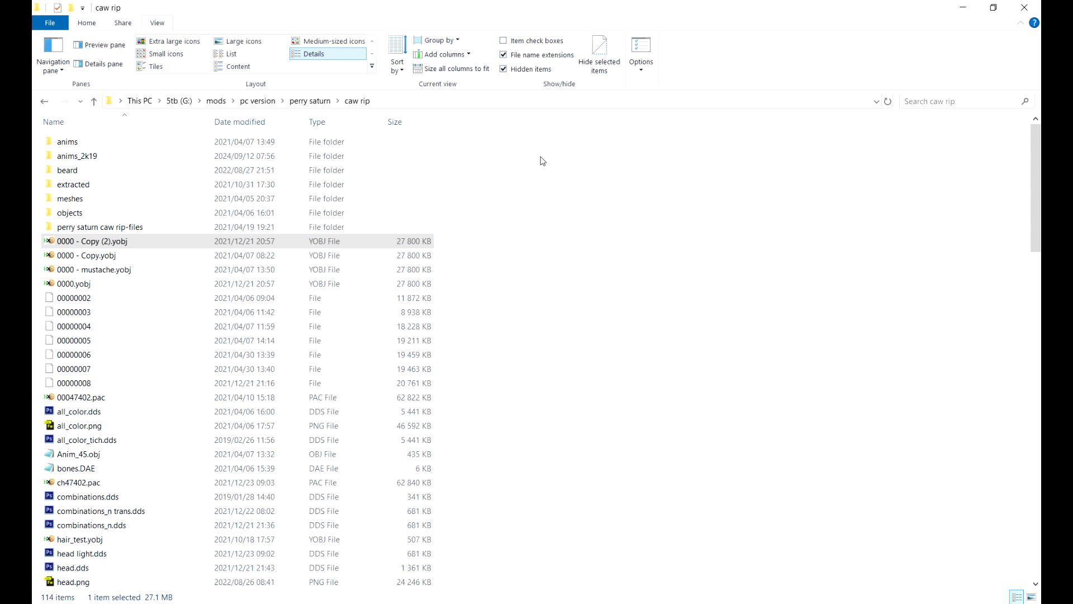
{"action": "left_click", "coordinate": [468, 104]}
{"action": "key", "text": "ctrl+c"}
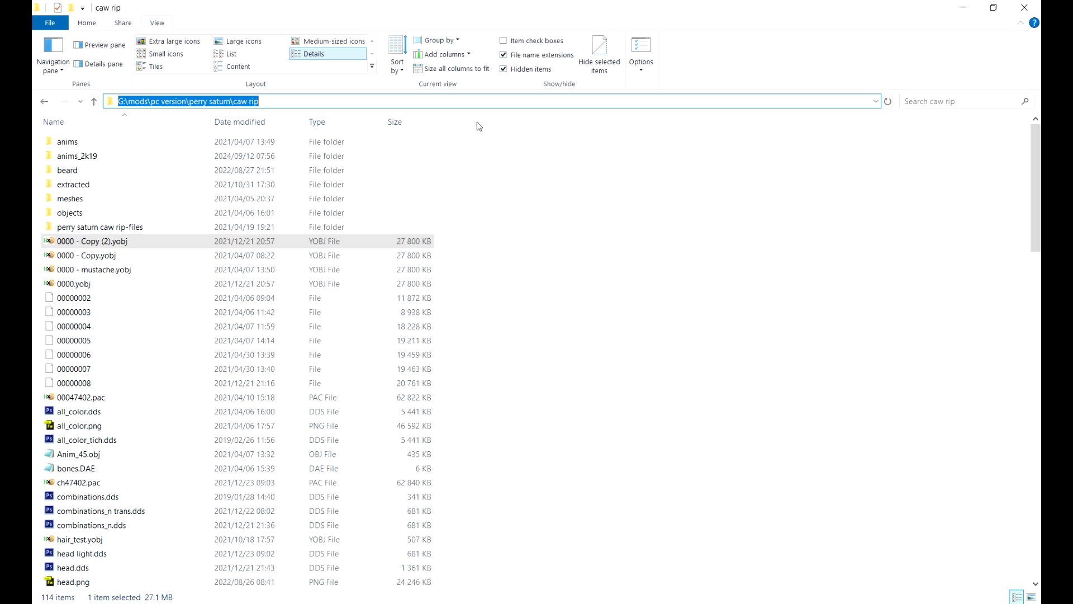
{"action": "left_click", "coordinate": [667, 292]}
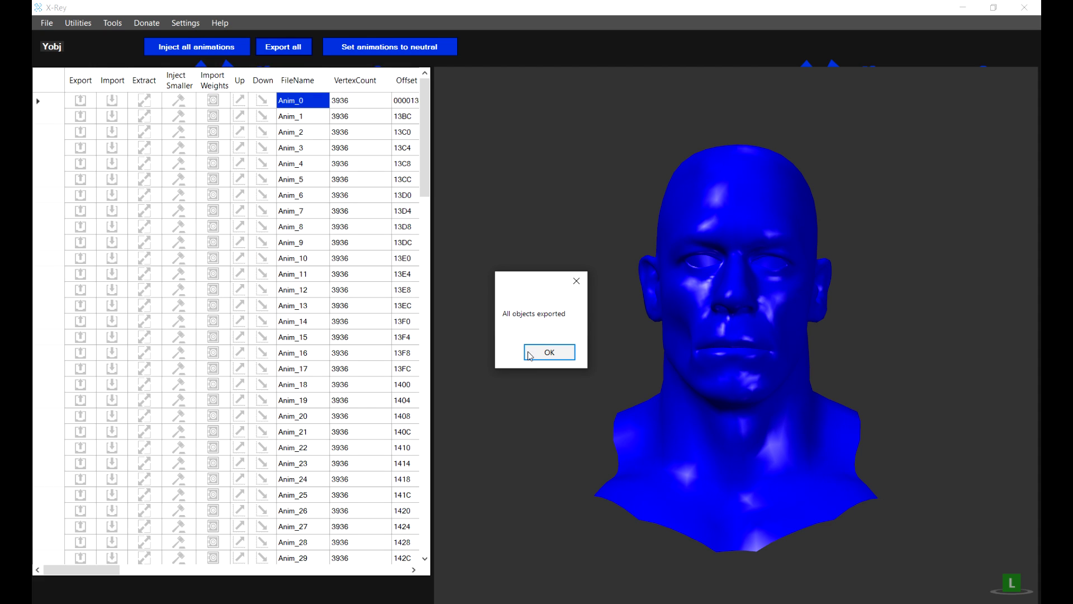
- Dismiss the export message, open 0000.yobj from the caw rip folder, and show Object0
{"action": "left_click", "coordinate": [536, 355]}
{"action": "key", "text": "ctrl+o"}
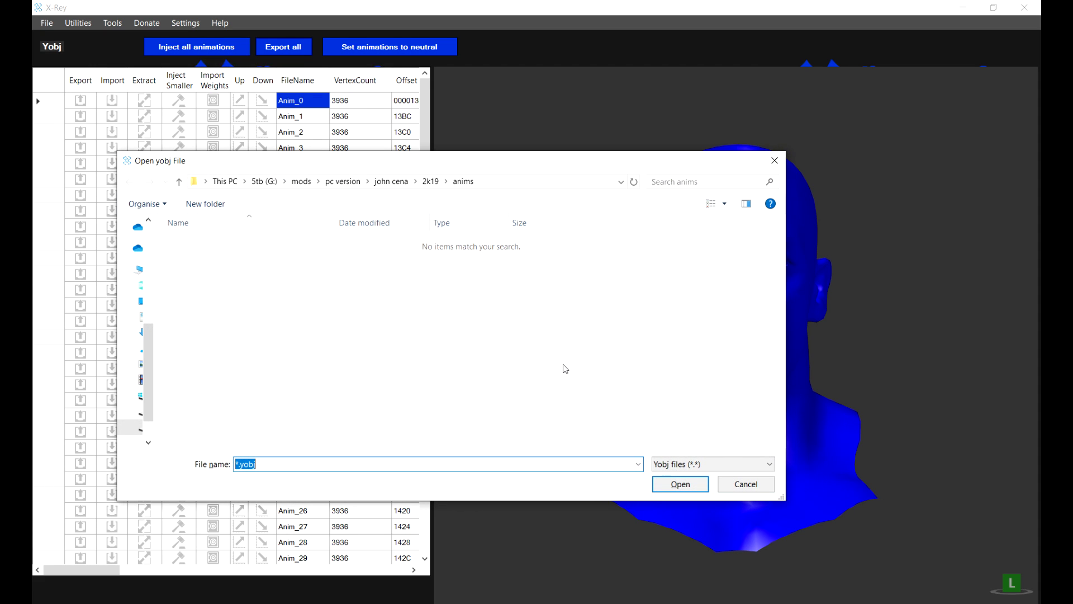
{"action": "key", "text": "ctrl+v"}
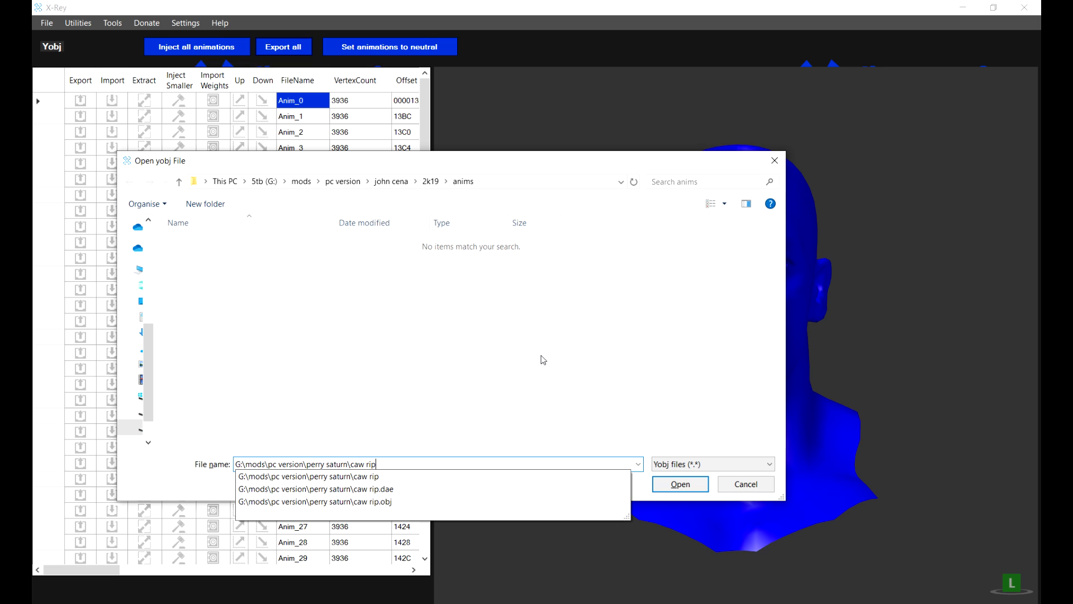
{"action": "key", "text": "Return"}
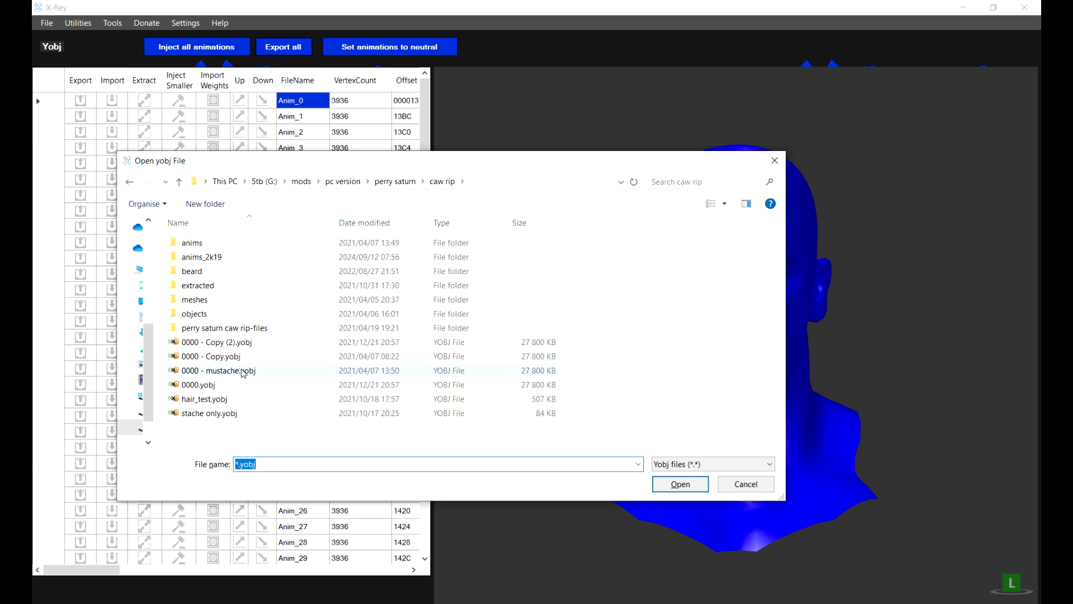
{"action": "double_click", "coordinate": [202, 386]}
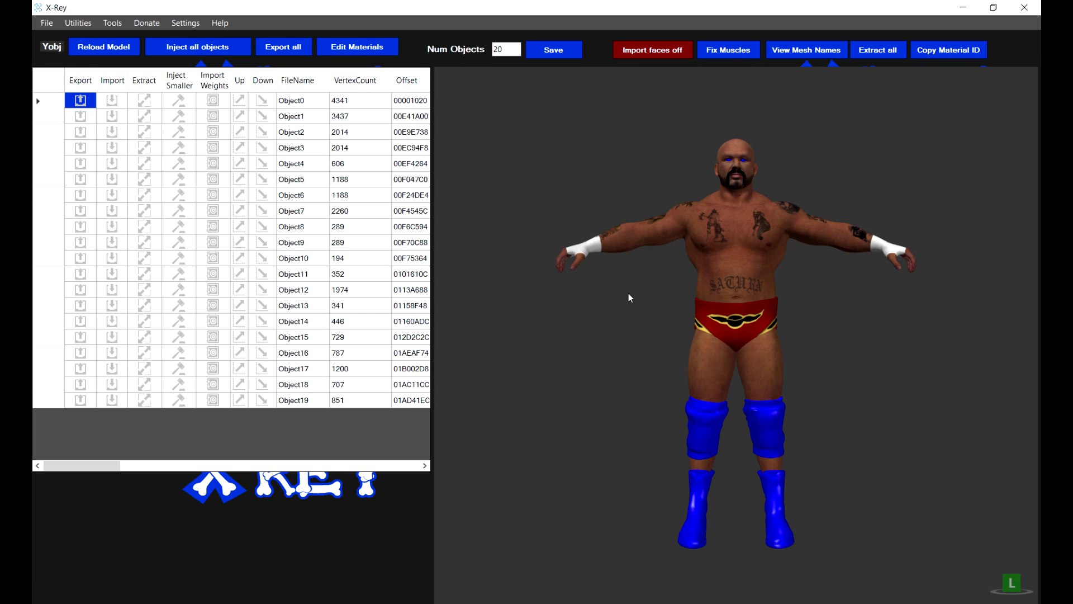
{"action": "left_click", "coordinate": [287, 102]}
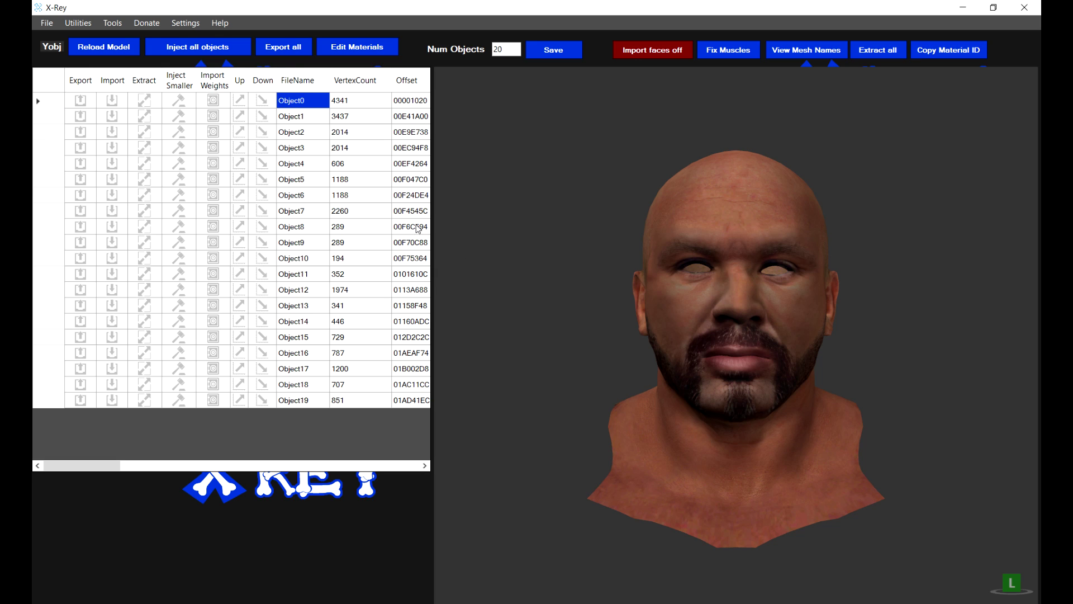
- Load Object0's 2k16-and-later animations and preview Anim_0 on the head
{"action": "right_click", "coordinate": [292, 105]}
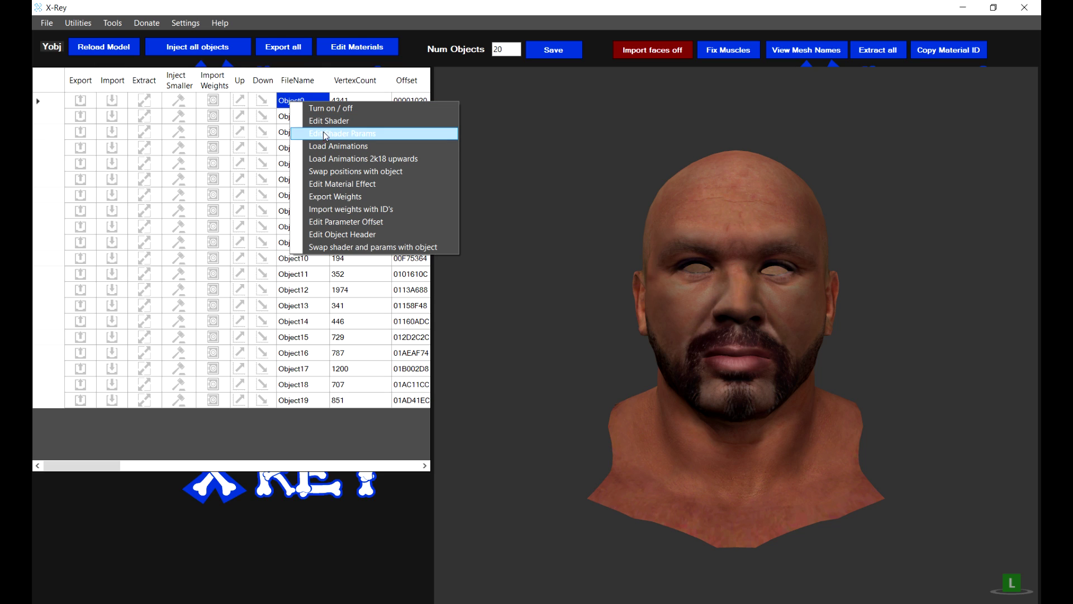
{"action": "left_click", "coordinate": [332, 159]}
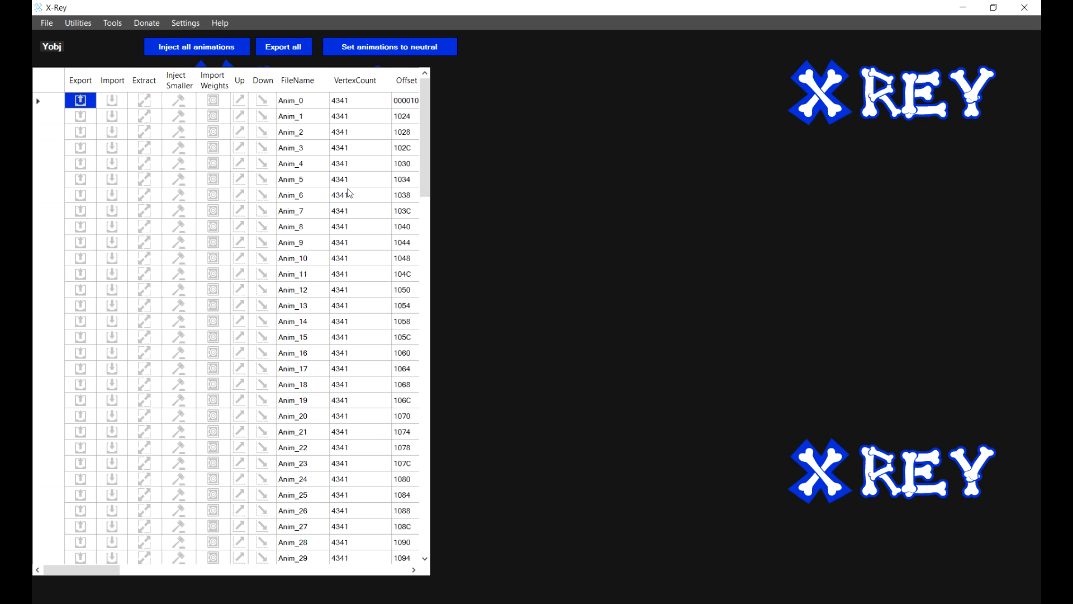
{"action": "left_click", "coordinate": [287, 104]}
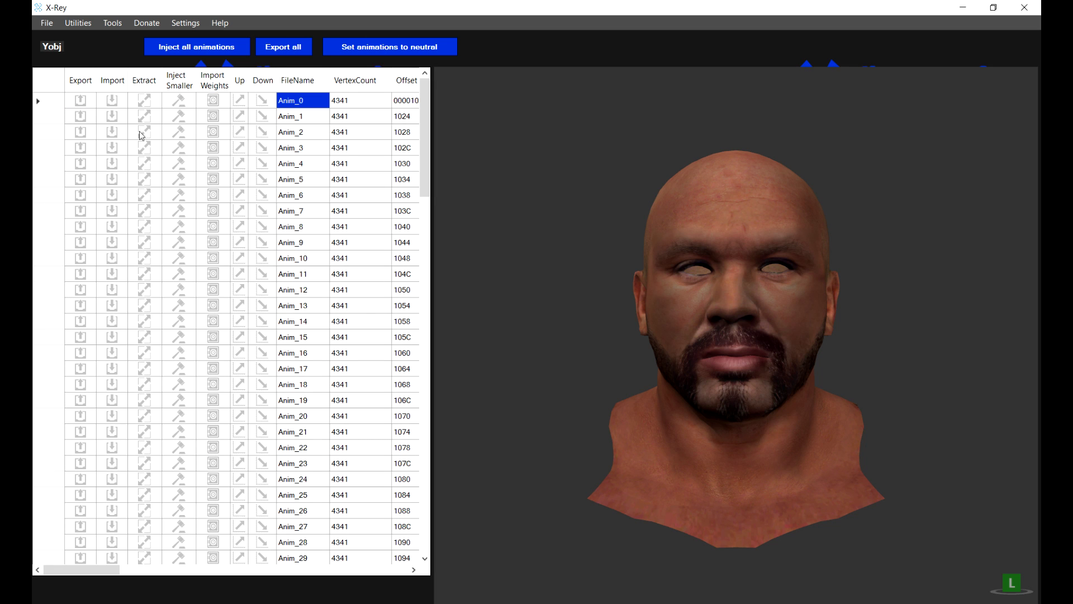
- Export Anim_0 as Anim_0.obj into the anims_2k19 folder
{"action": "left_click", "coordinate": [81, 103]}
{"action": "left_click", "coordinate": [82, 105]}
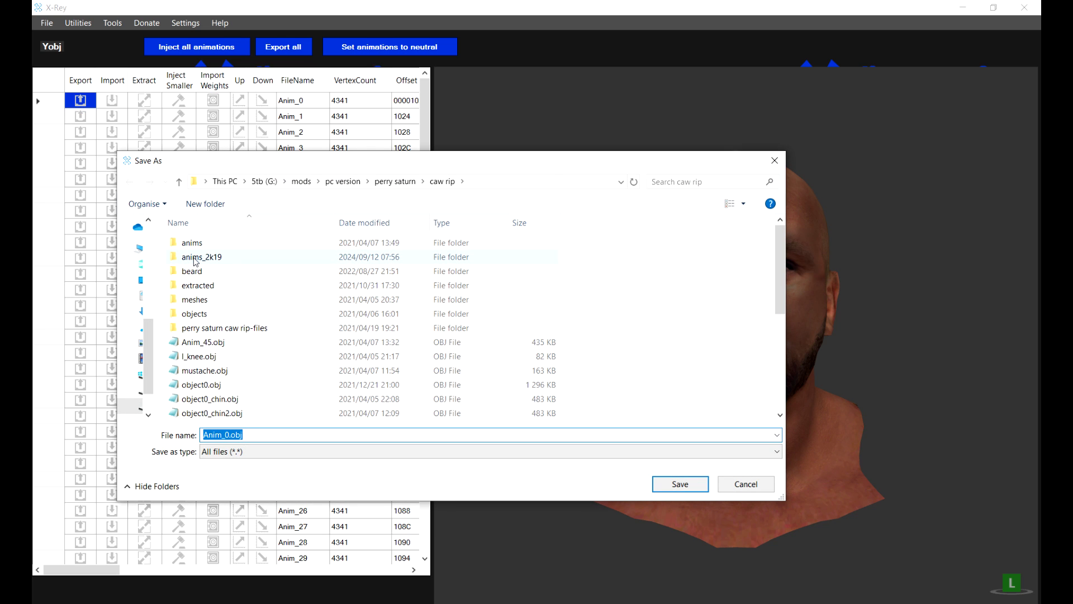
{"action": "double_click", "coordinate": [195, 258]}
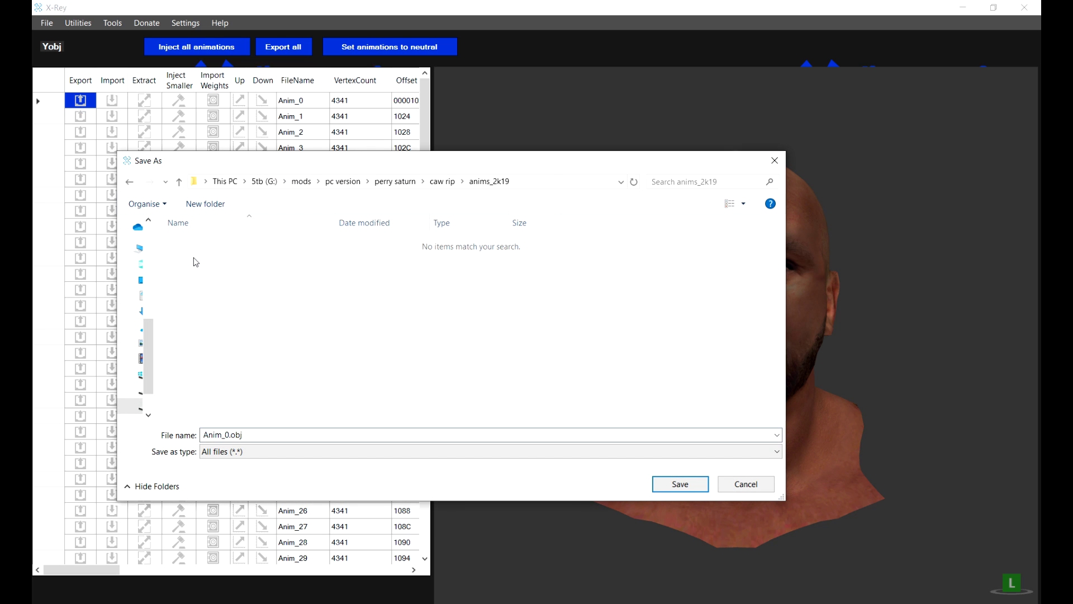
{"action": "key", "text": "alt+d"}
{"action": "key", "text": "ctrl+c"}
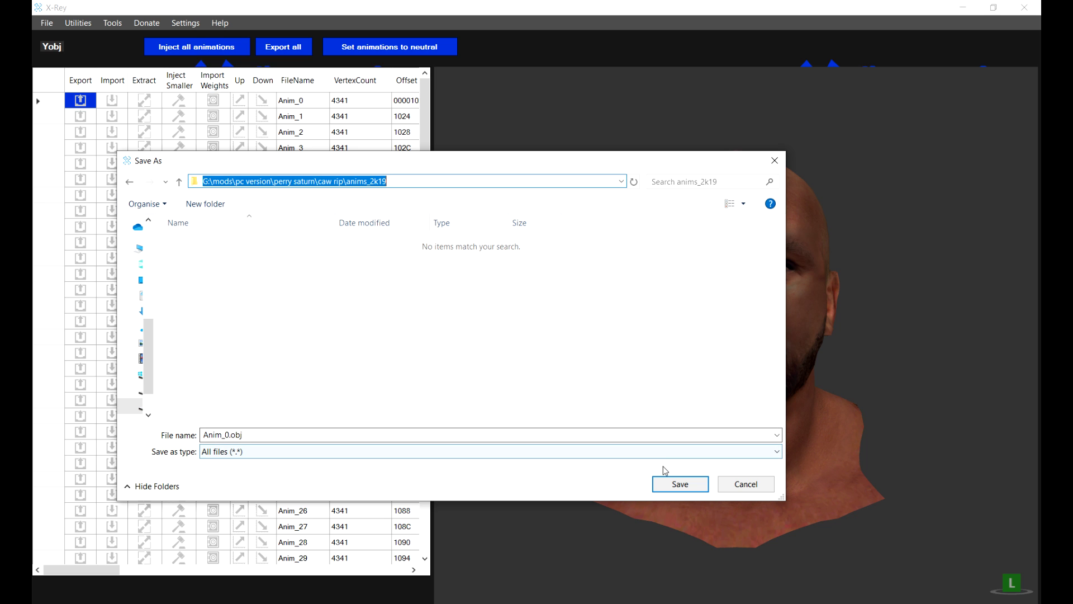
{"action": "left_click", "coordinate": [672, 483]}
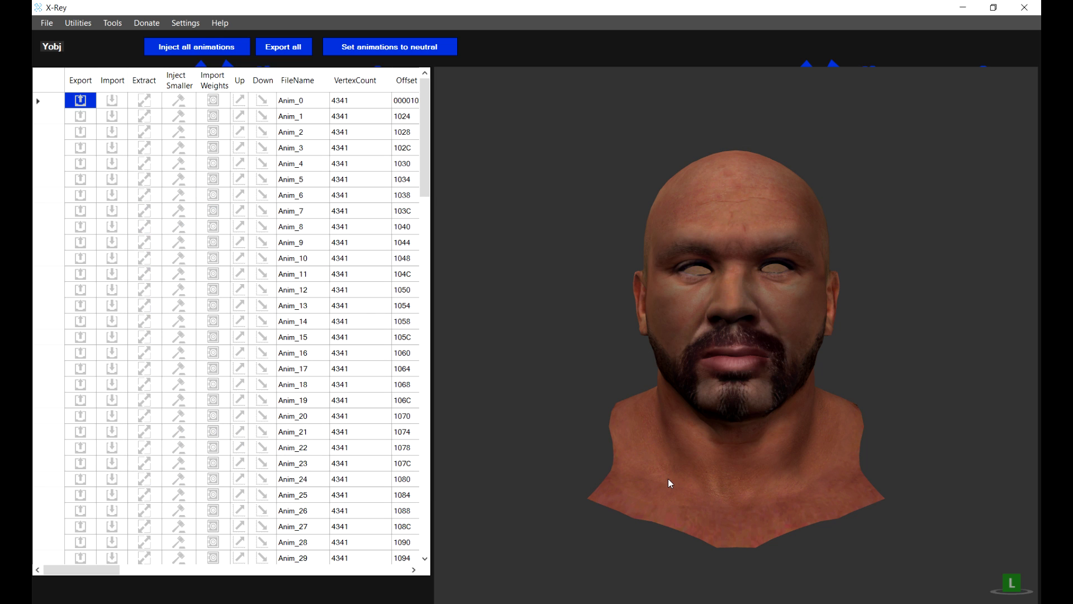
{"action": "left_click", "coordinate": [536, 601]}
- Start a Wavefront OBJ import in Blender and browse to the anims_2k19 folder
{"action": "left_click", "coordinate": [461, 574]}
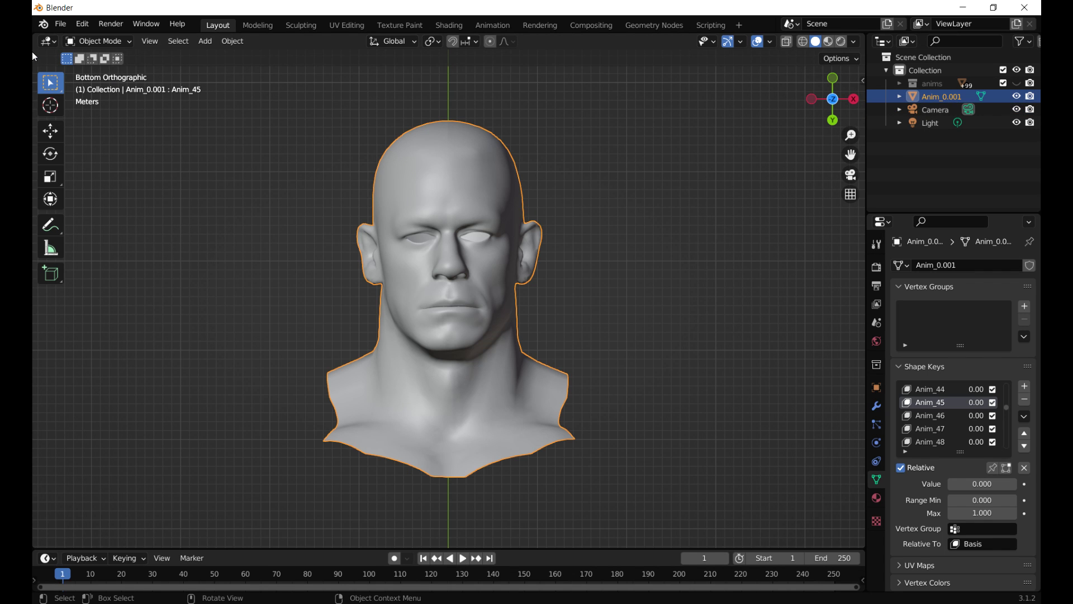
{"action": "left_click", "coordinate": [60, 23]}
{"action": "mouse_move", "coordinate": [116, 214]}
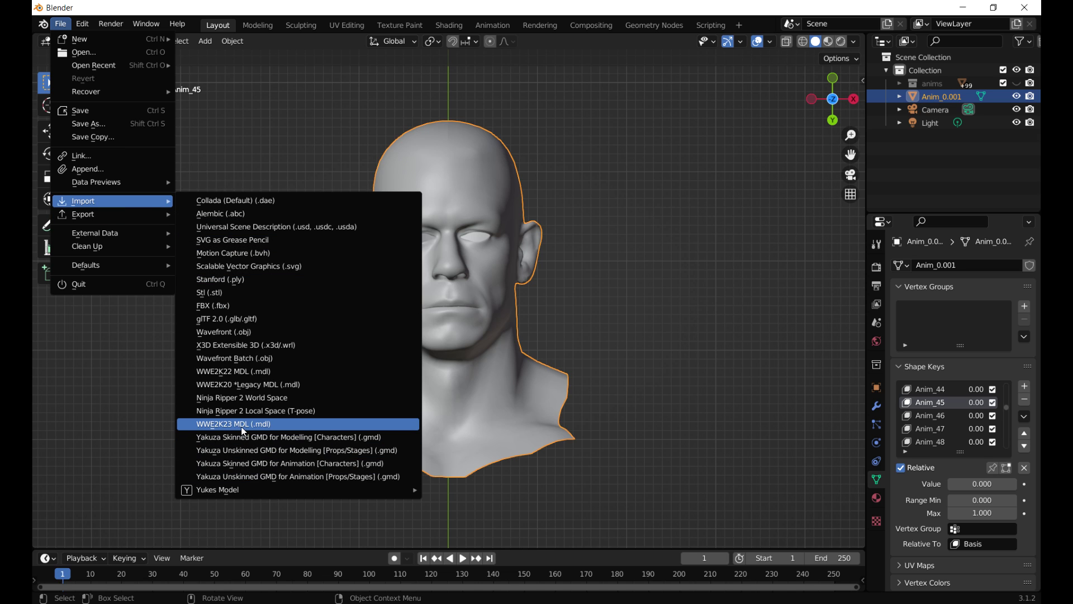
{"action": "left_click", "coordinate": [236, 333]}
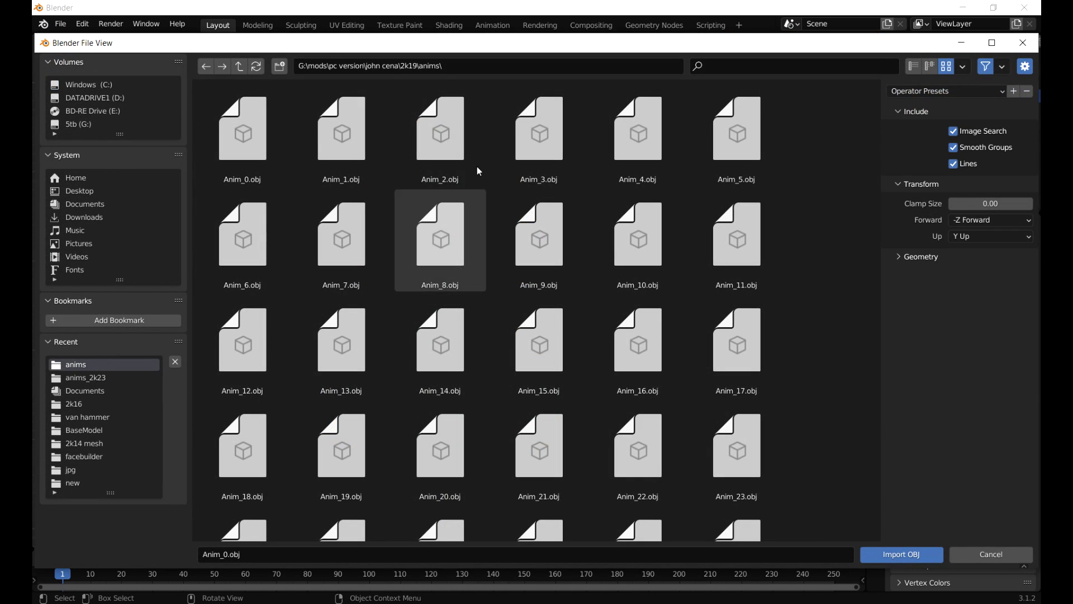
{"action": "left_click", "coordinate": [461, 66]}
{"action": "key", "text": "ctrl+v"}
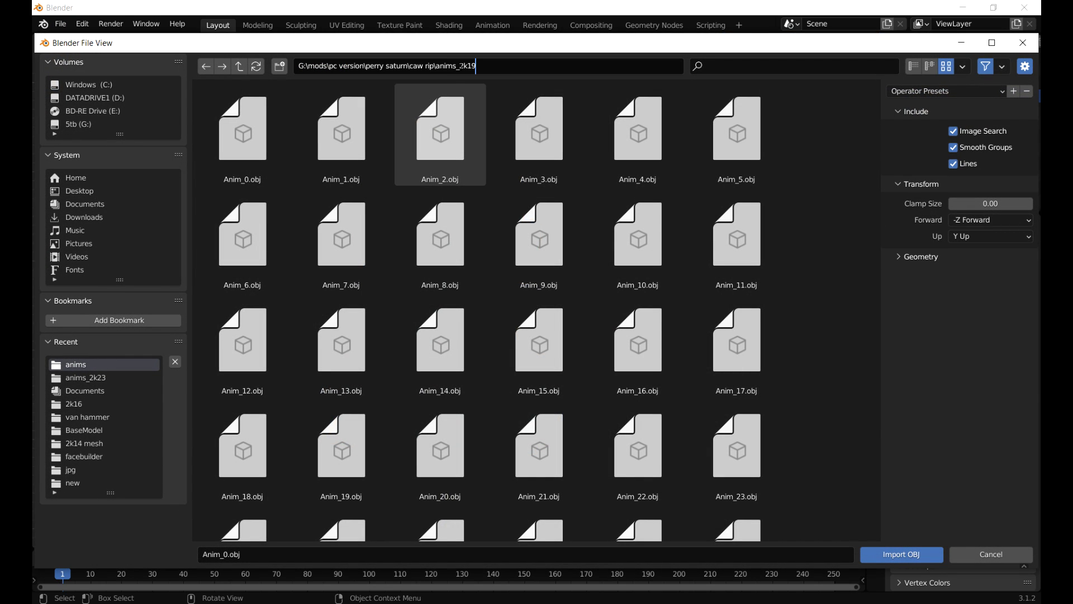
{"action": "key", "text": "Return"}
- Import Anim_0.obj with Keep Vert Order and select the new Anim_0.003
{"action": "left_click", "coordinate": [264, 156]}
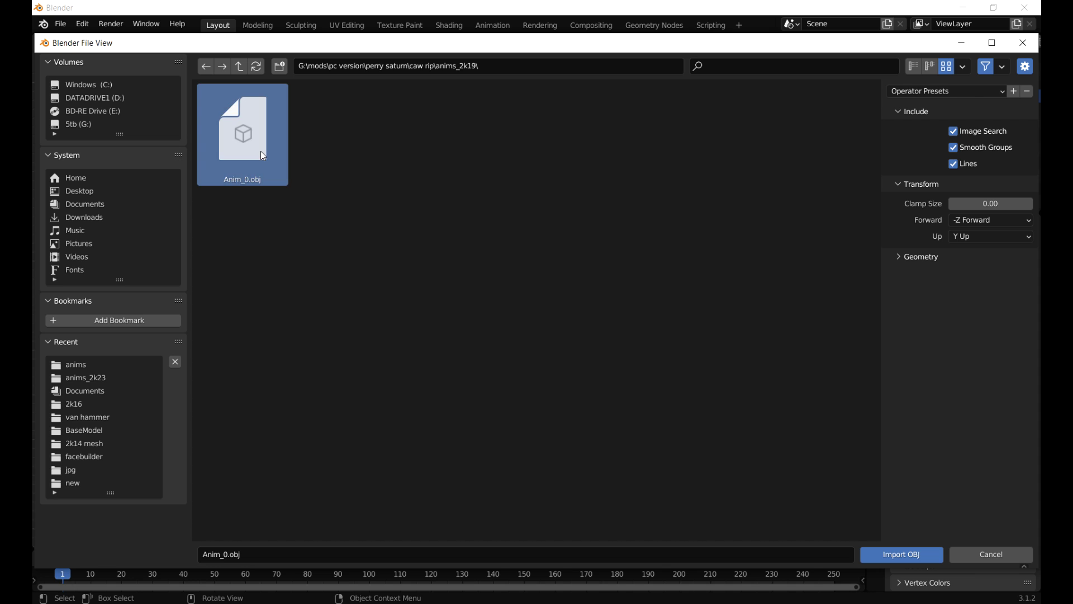
{"action": "left_click", "coordinate": [906, 256]}
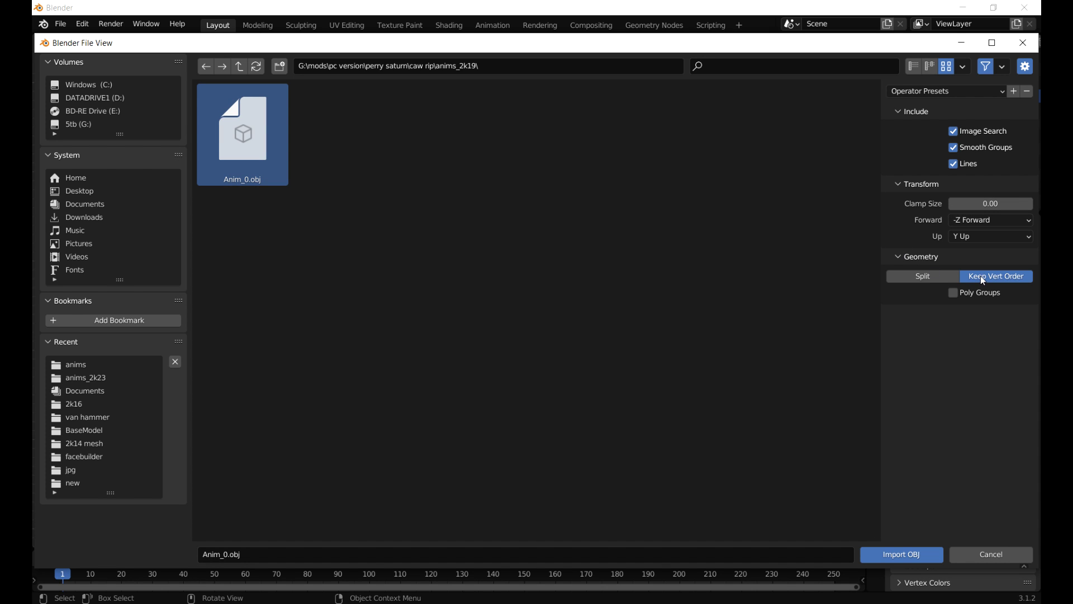
{"action": "left_click", "coordinate": [917, 557]}
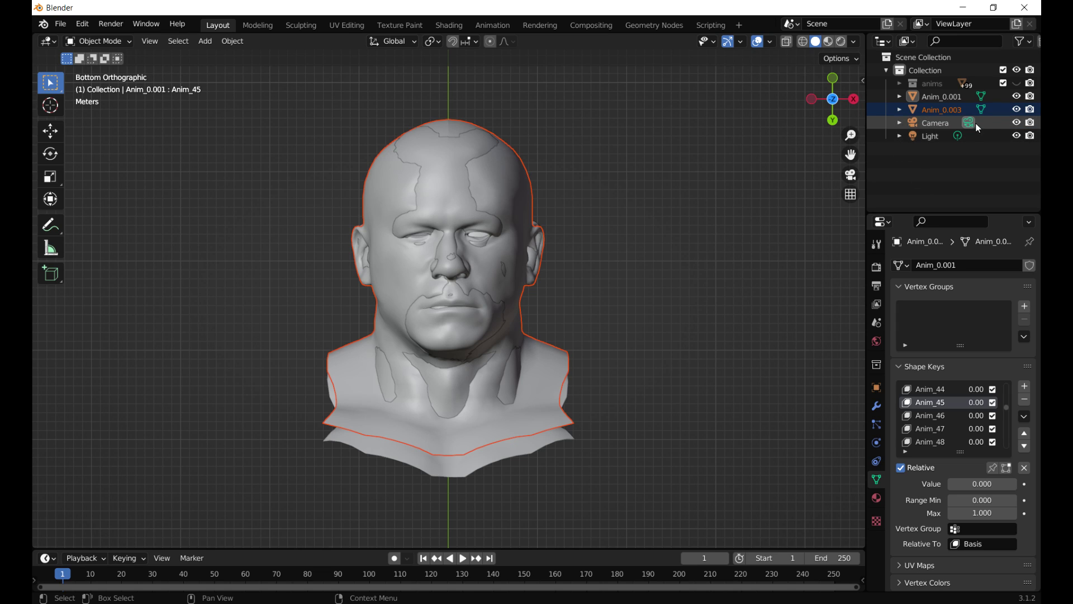
{"action": "left_click", "coordinate": [934, 111]}
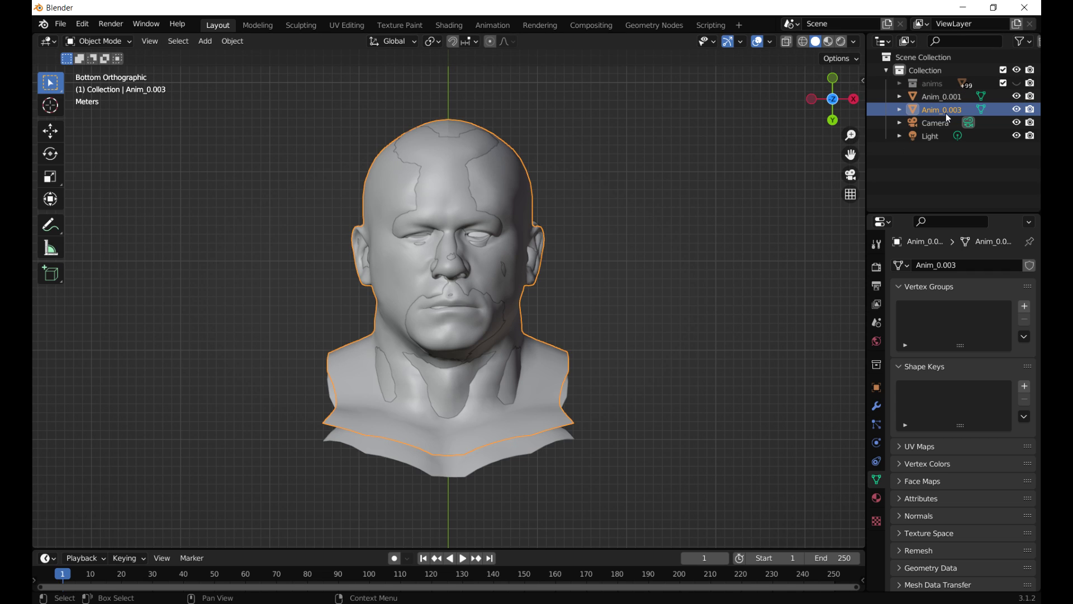
{"action": "left_click", "coordinate": [344, 25]}
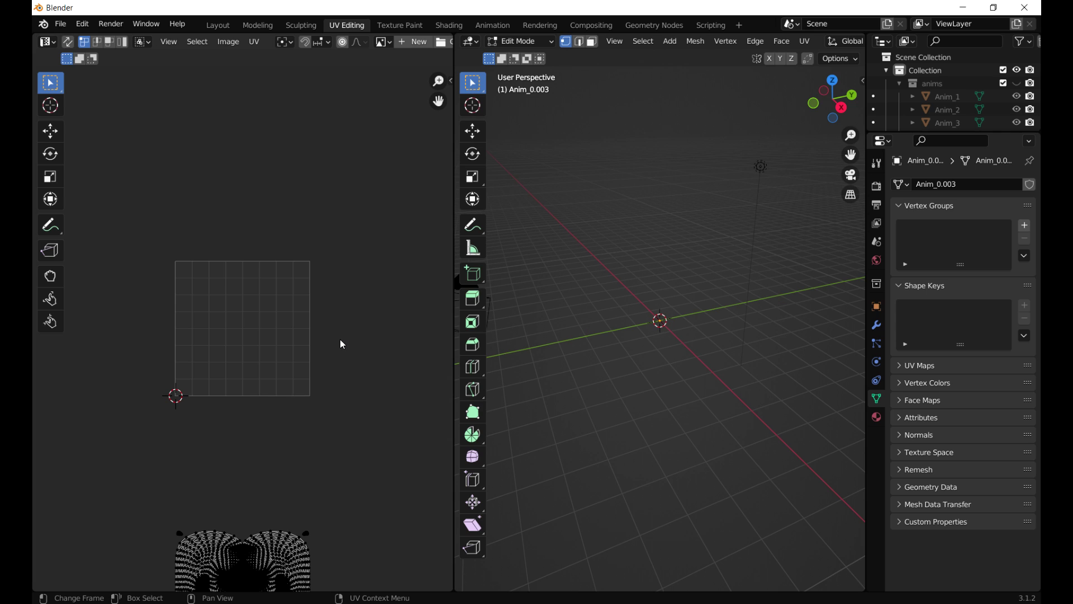
{"action": "scroll", "coordinate": [343, 345], "scroll_direction": "down", "scroll_amount": 1}
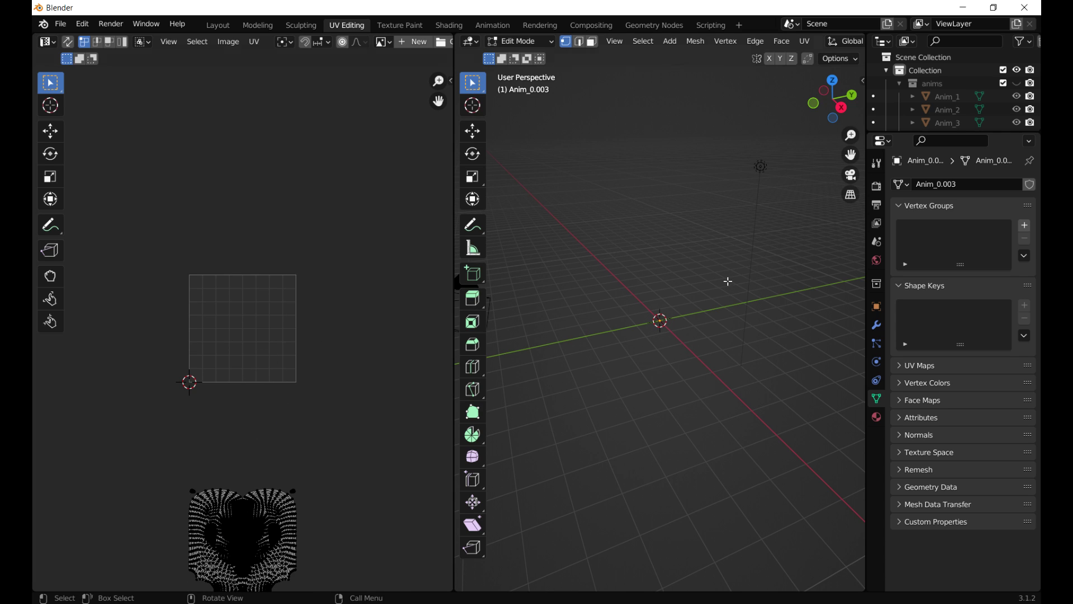
{"action": "left_click", "coordinate": [217, 27]}
{"action": "left_click", "coordinate": [949, 100]}
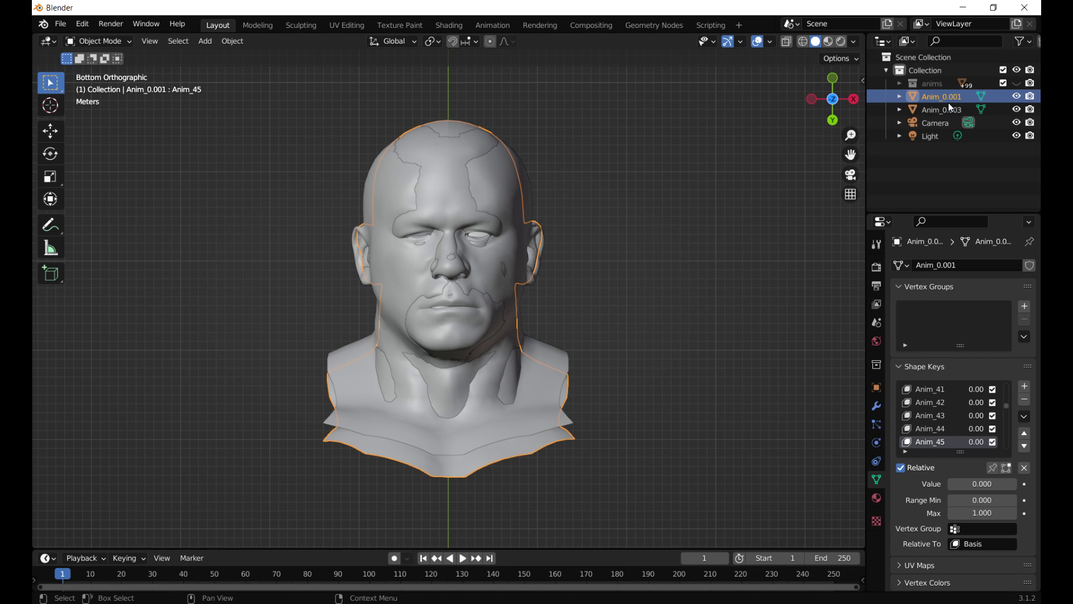
{"action": "left_click", "coordinate": [345, 27]}
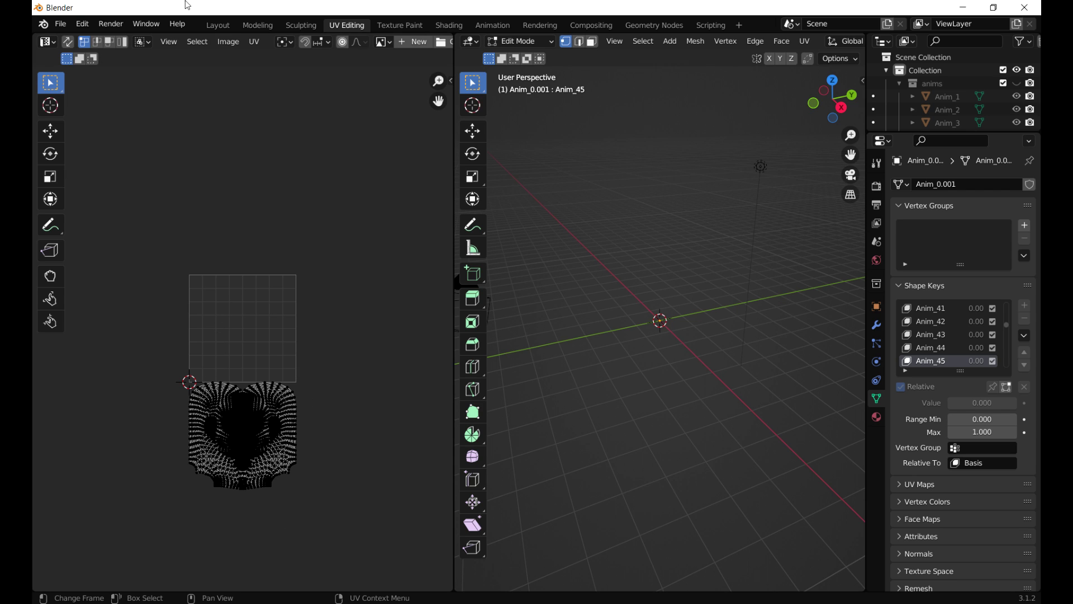
{"action": "left_click", "coordinate": [211, 26]}
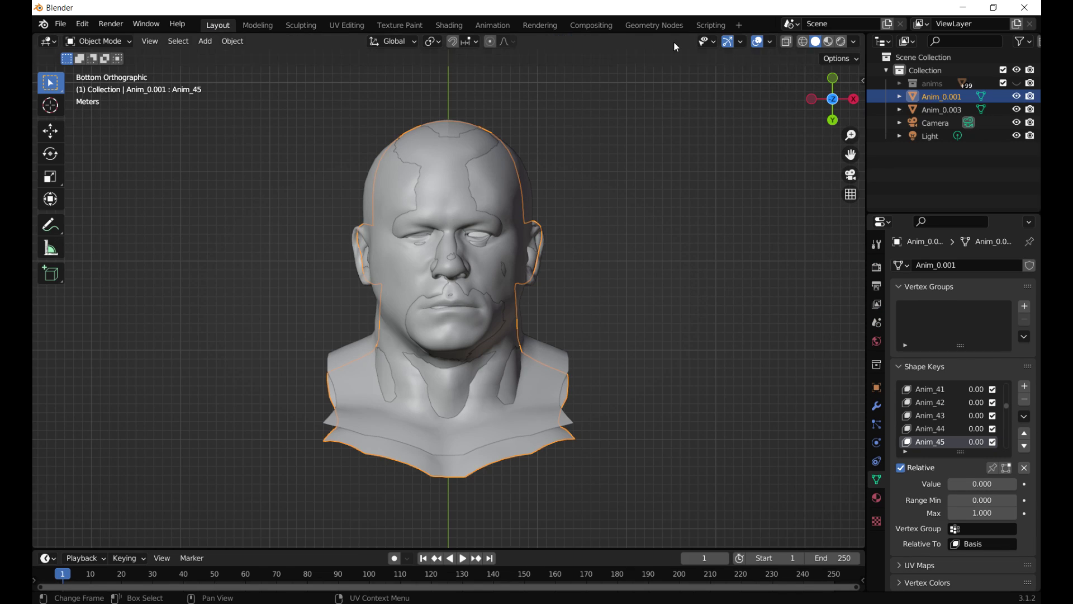
- In UV Editing, move all of Anim_0.003's UVs 1 unit along Y
{"action": "left_click", "coordinate": [927, 111]}
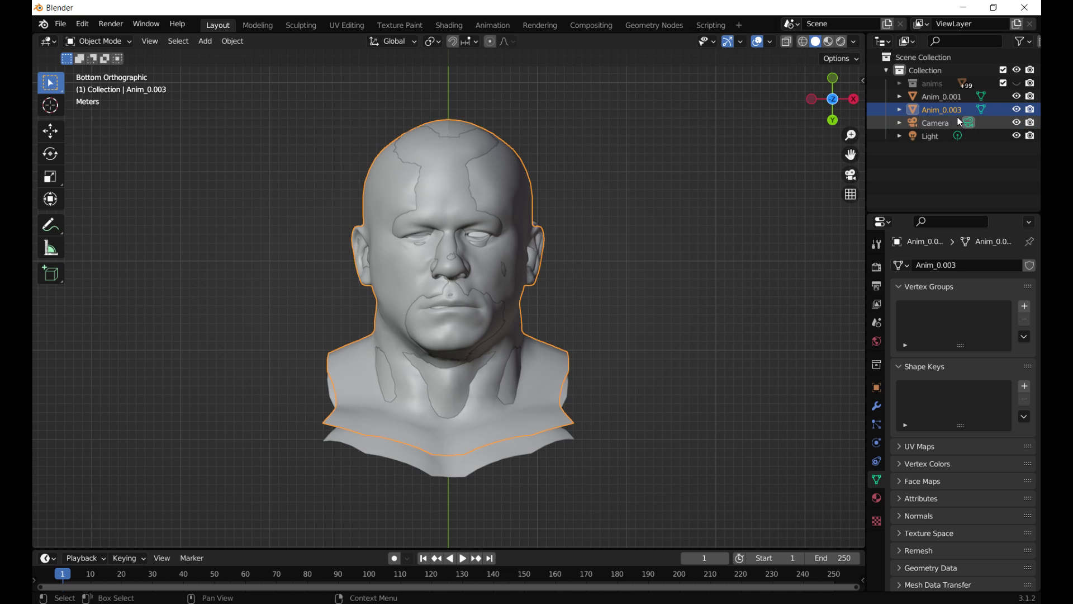
{"action": "left_click", "coordinate": [346, 25]}
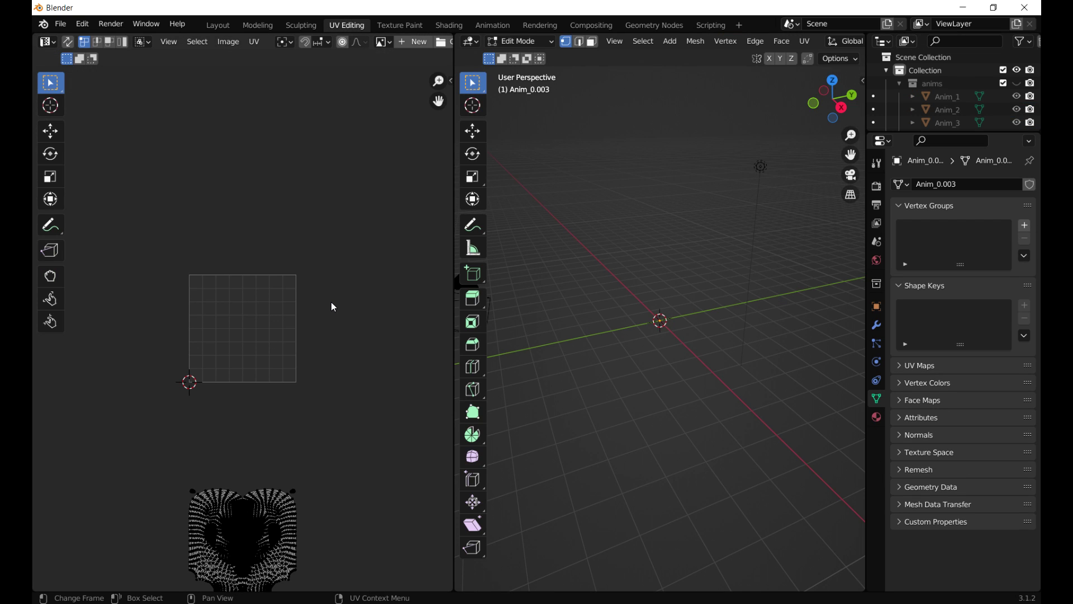
{"action": "key", "text": "a"}
{"action": "key", "text": "g"}
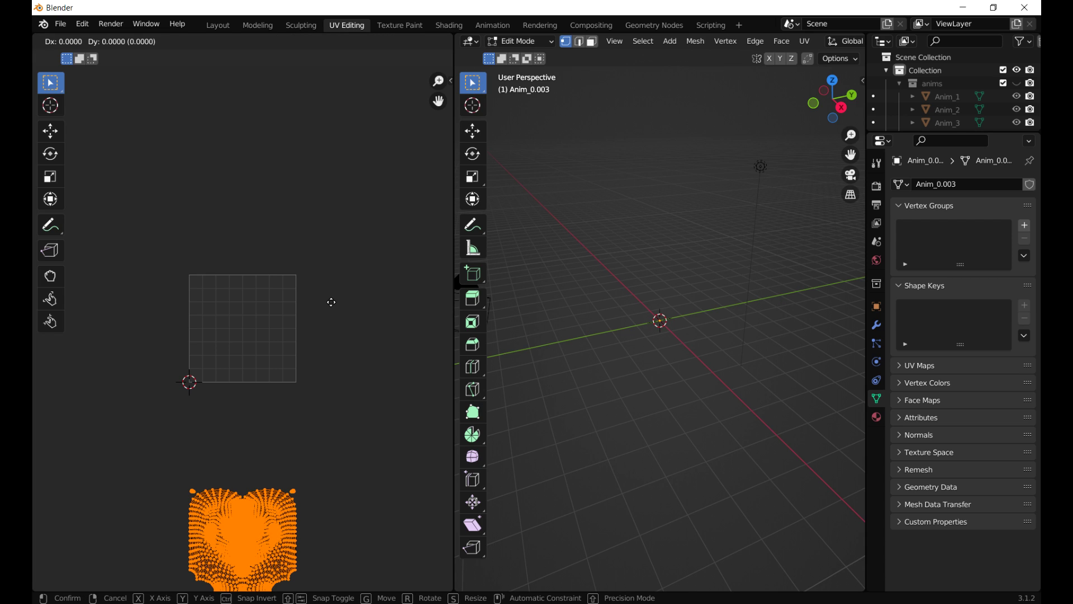
{"action": "type", "text": "y"}
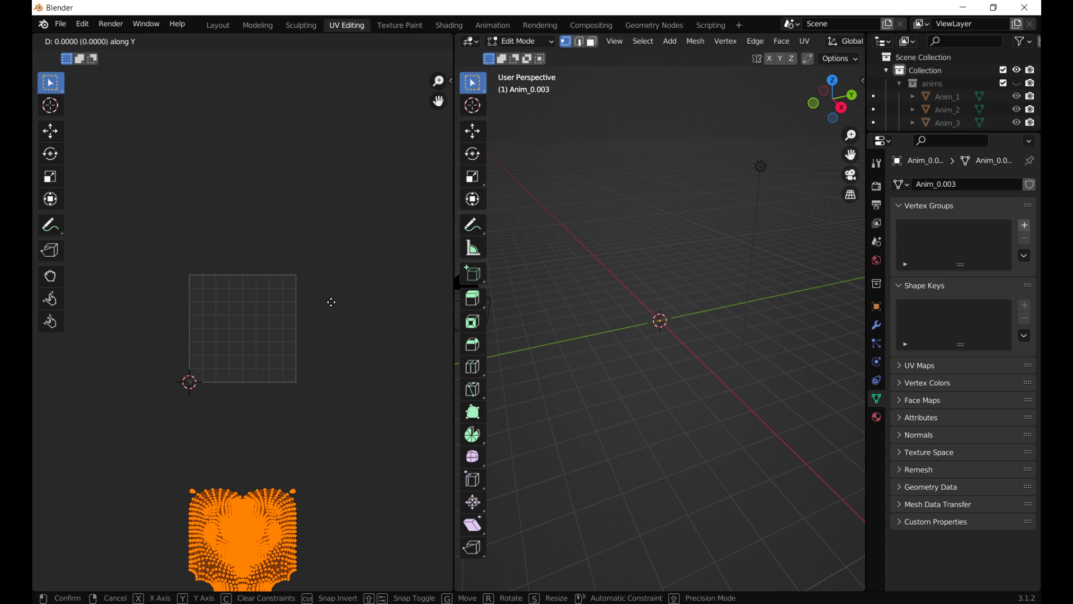
{"action": "type", "text": "1"}
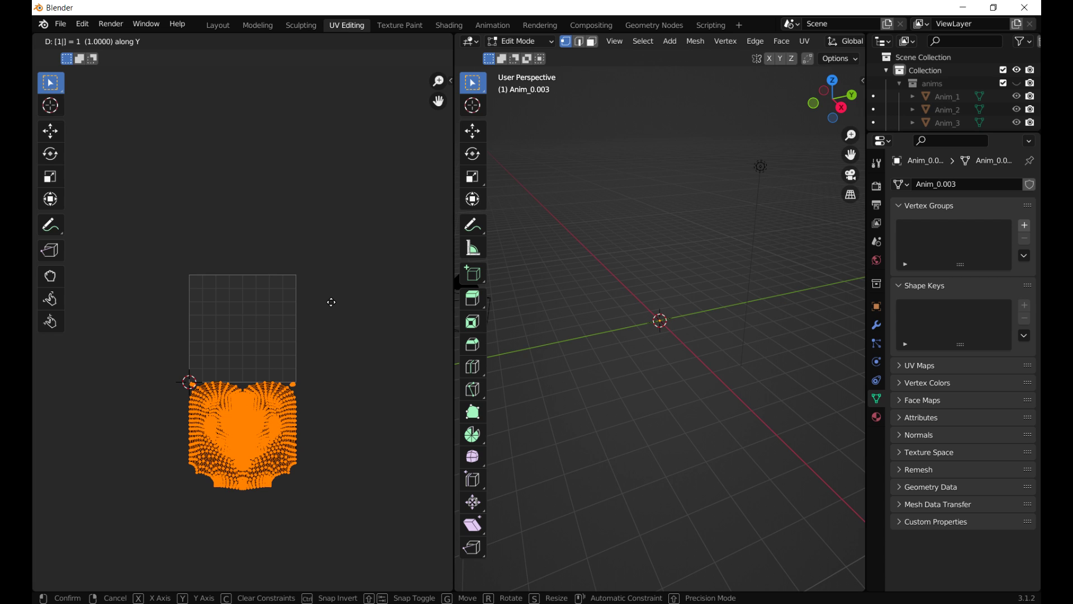
{"action": "key", "text": "Return"}
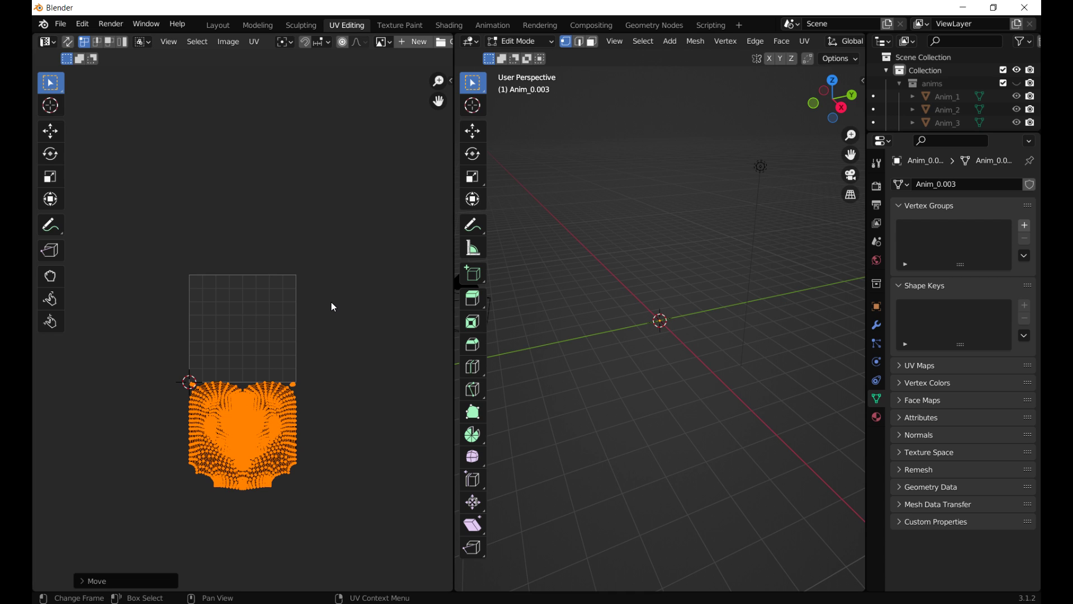
{"action": "left_click", "coordinate": [209, 26]}
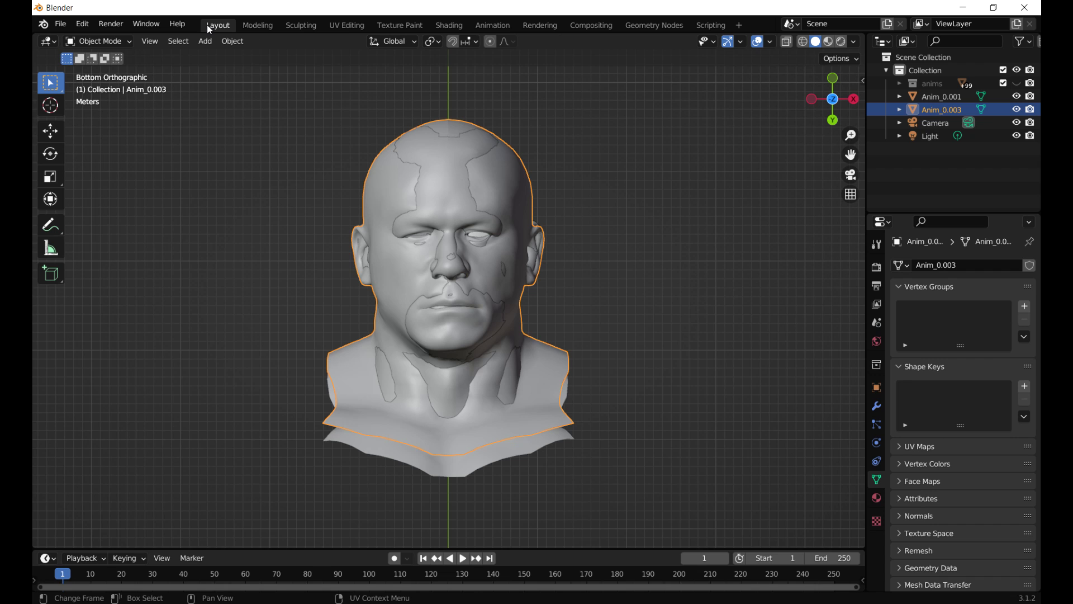
{"action": "left_click", "coordinate": [342, 25]}
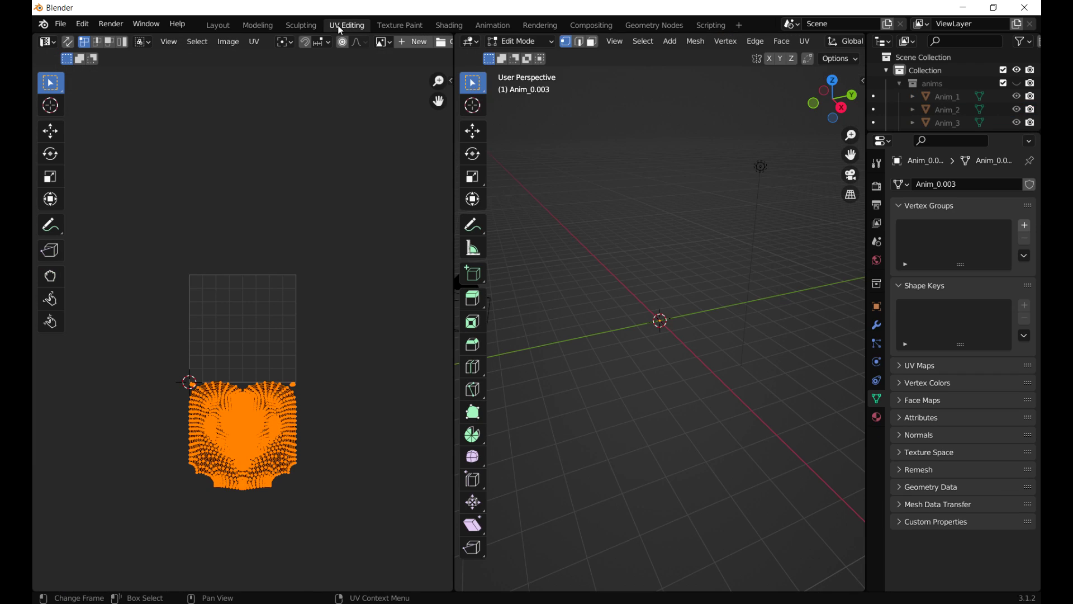
{"action": "left_click", "coordinate": [221, 25]}
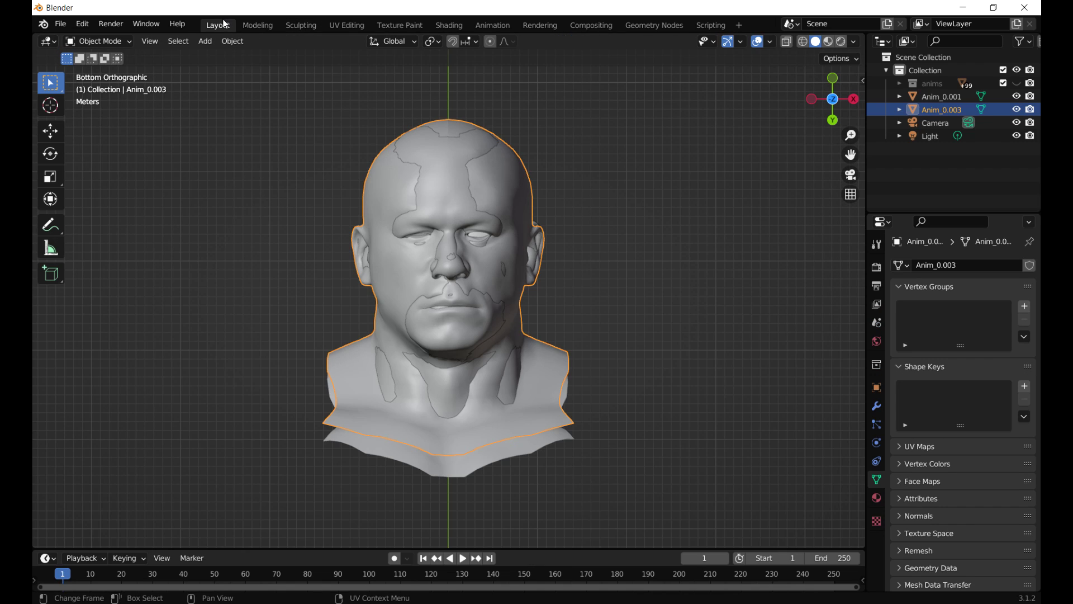
{"action": "left_click", "coordinate": [932, 100]}
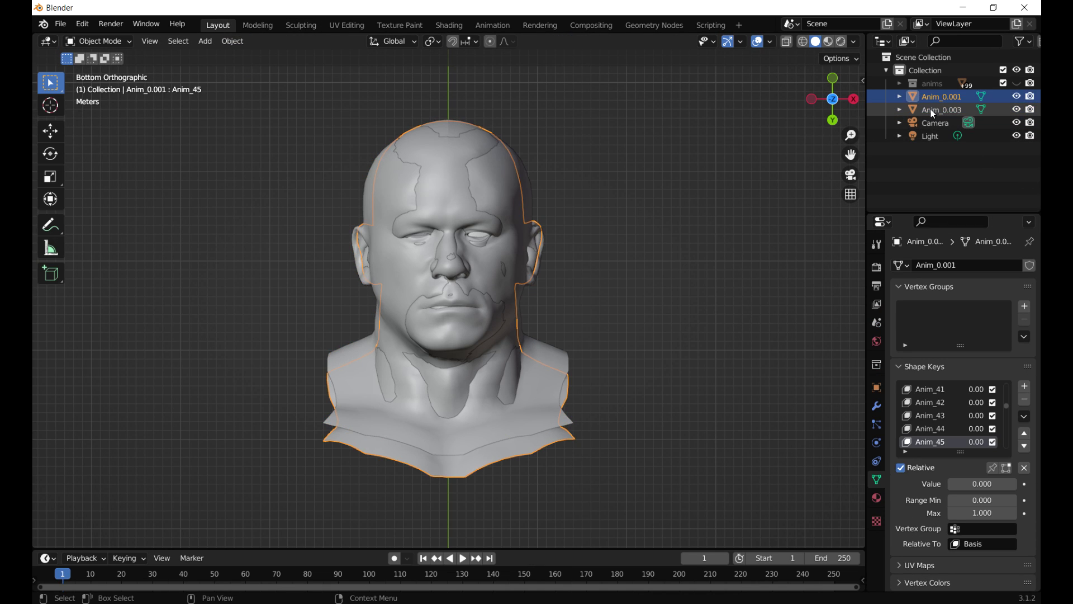
{"action": "left_click", "coordinate": [931, 110]}
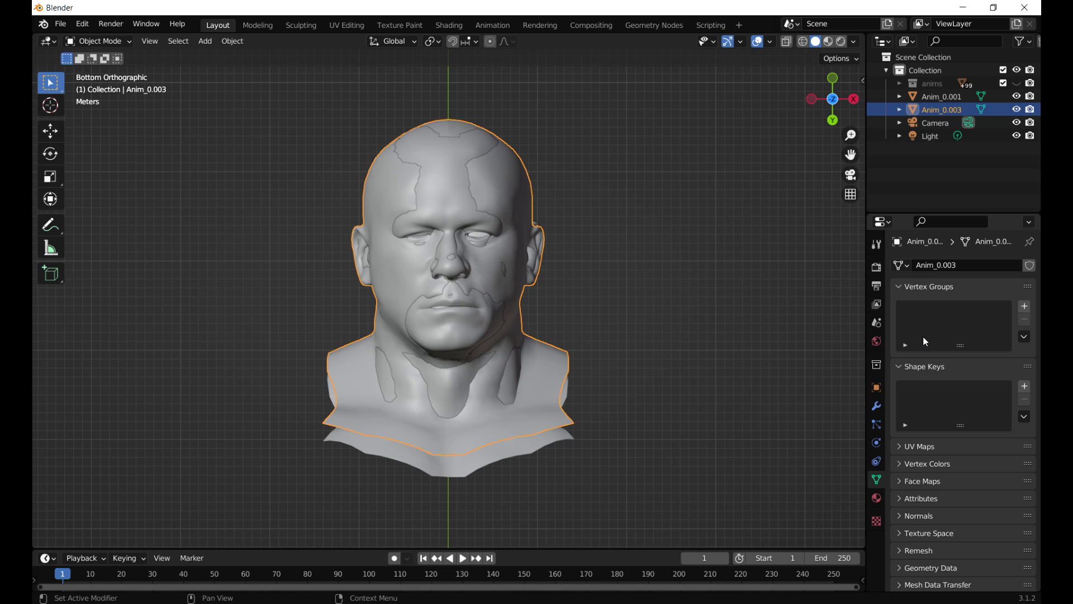
{"action": "scroll", "coordinate": [922, 387], "scroll_direction": "down", "scroll_amount": 1}
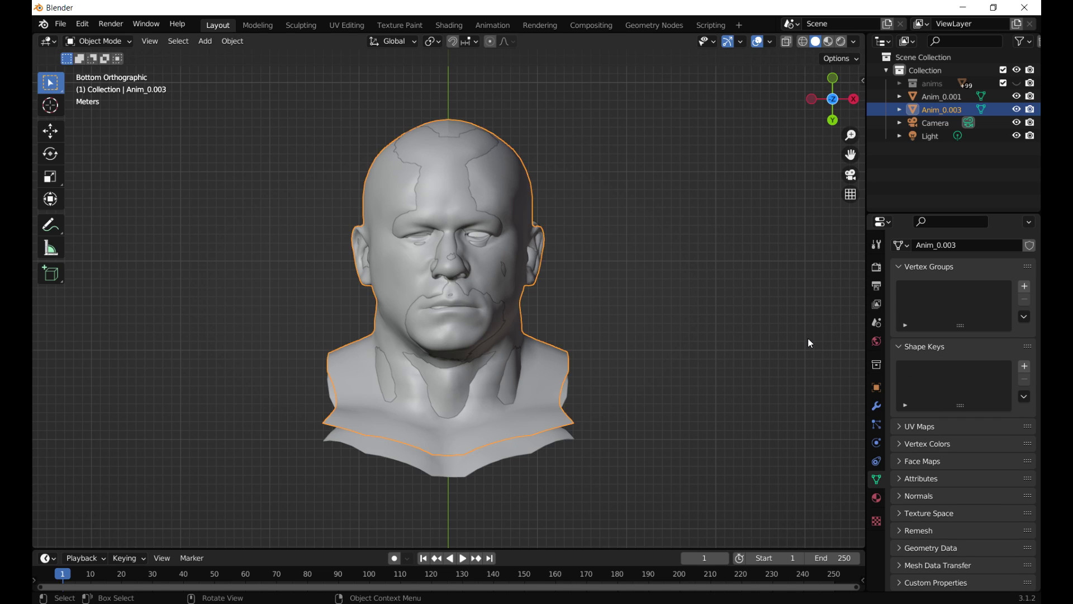
- Expand Mesh Data Transfer and set its sample space to Active UV
{"action": "left_click", "coordinate": [898, 569]}
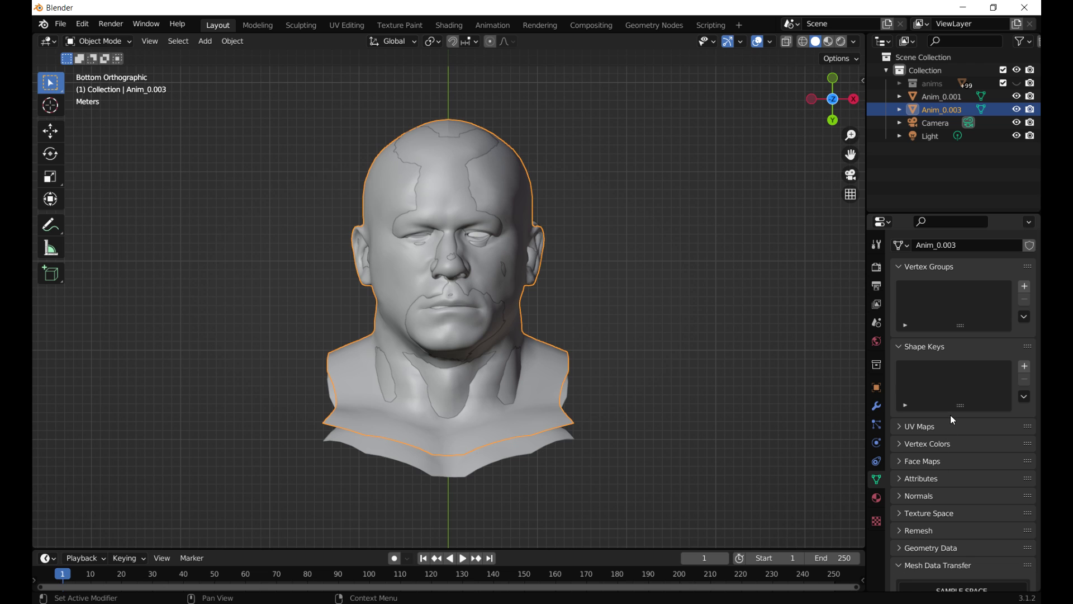
{"action": "left_click_drag", "start_coordinate": [867, 335], "coordinate": [726, 317]}
{"action": "scroll", "coordinate": [890, 344], "scroll_direction": "down", "scroll_amount": 5}
{"action": "scroll", "coordinate": [891, 344], "scroll_direction": "down", "scroll_amount": 2}
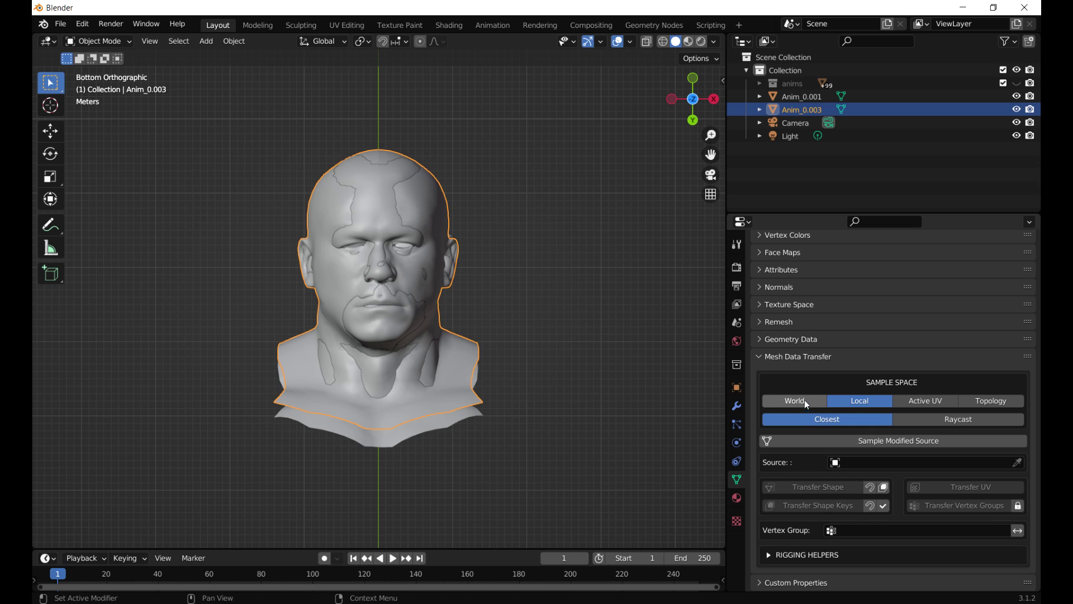
{"action": "left_click", "coordinate": [928, 405]}
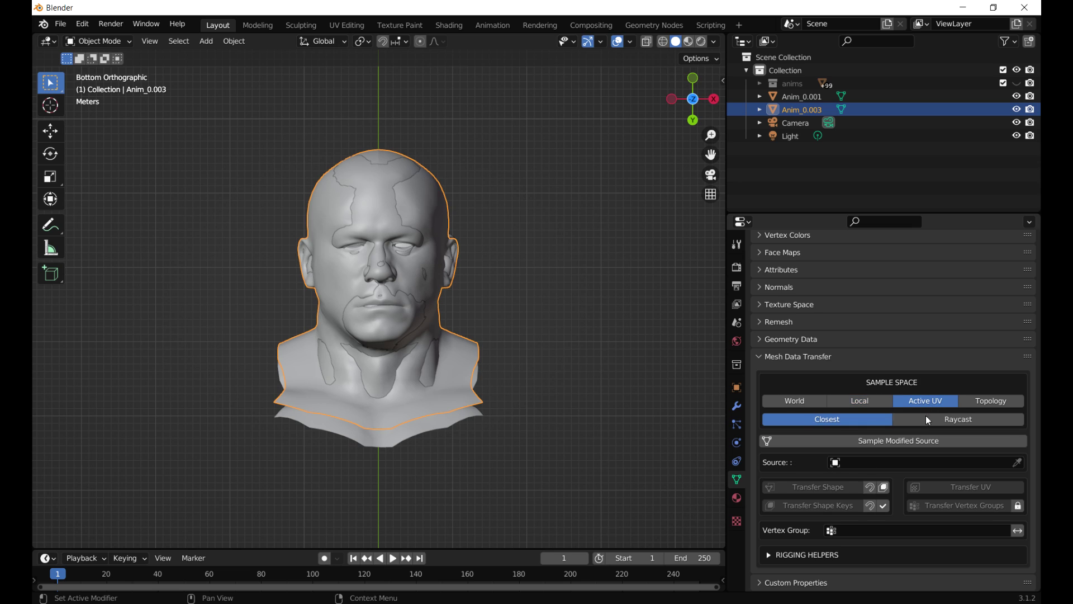
- Pick Anim_0.001 as the source and transfer its shape keys to Anim_0.003
{"action": "left_click", "coordinate": [1019, 464]}
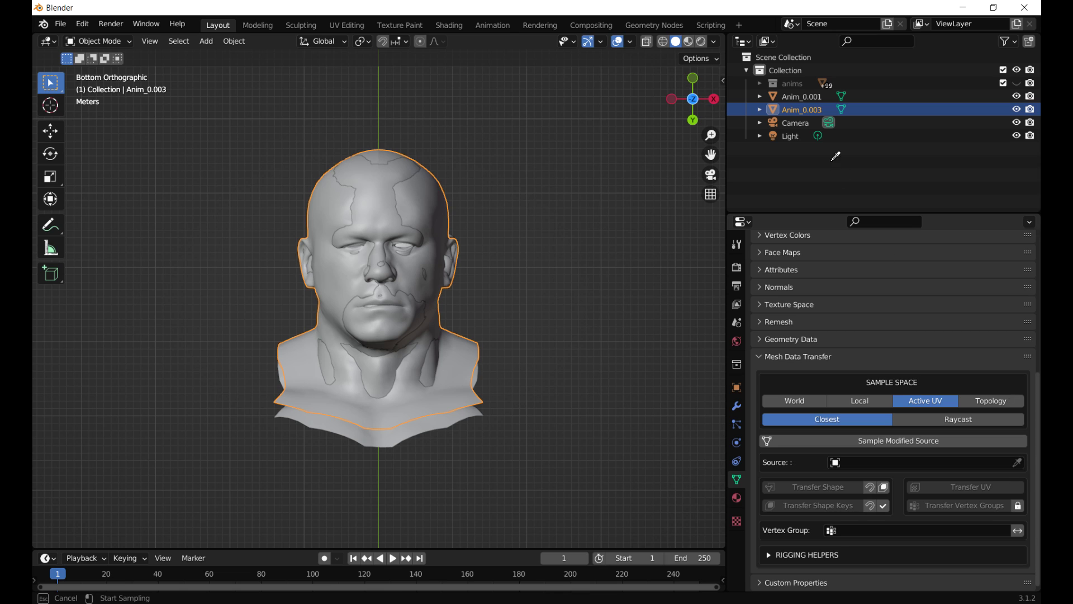
{"action": "left_click", "coordinate": [792, 96]}
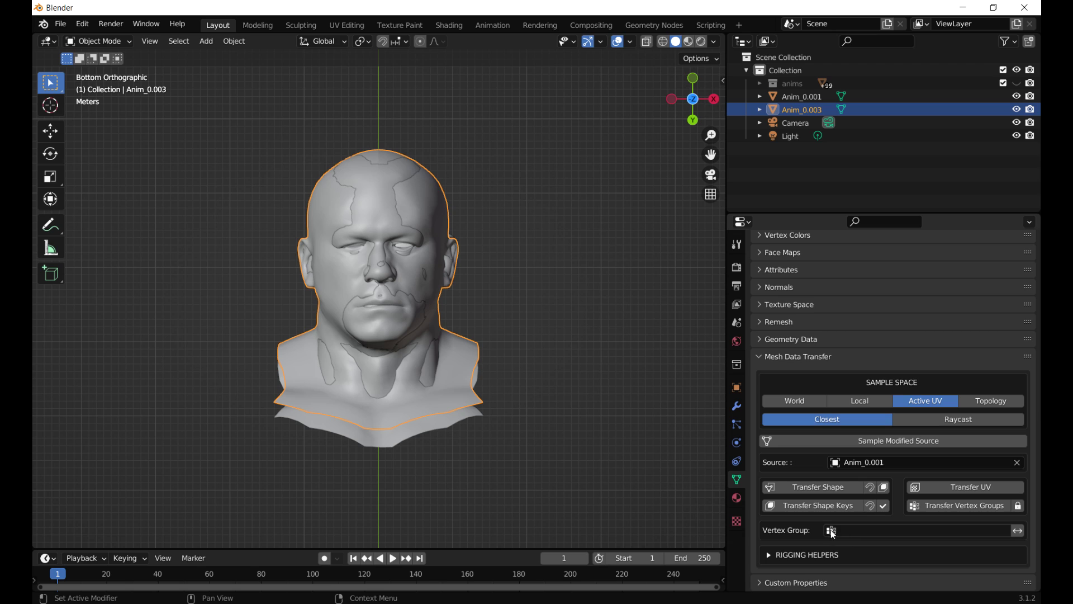
{"action": "left_click", "coordinate": [809, 510]}
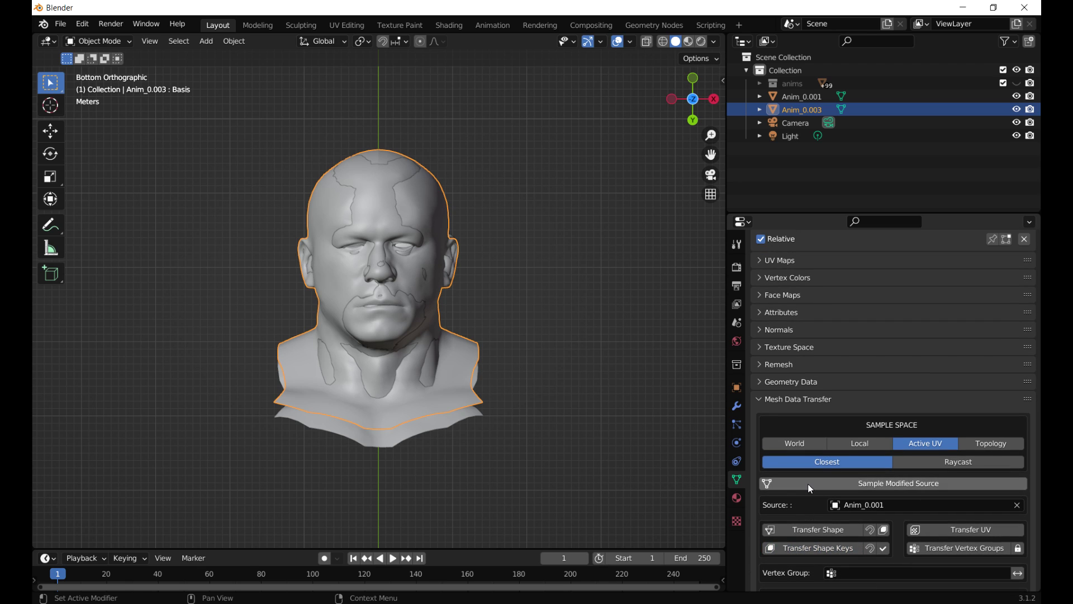
- Hide Anim_0.001, then select the transferred Anim_45 key and check it in Edit Mode
{"action": "left_click", "coordinate": [1016, 96]}
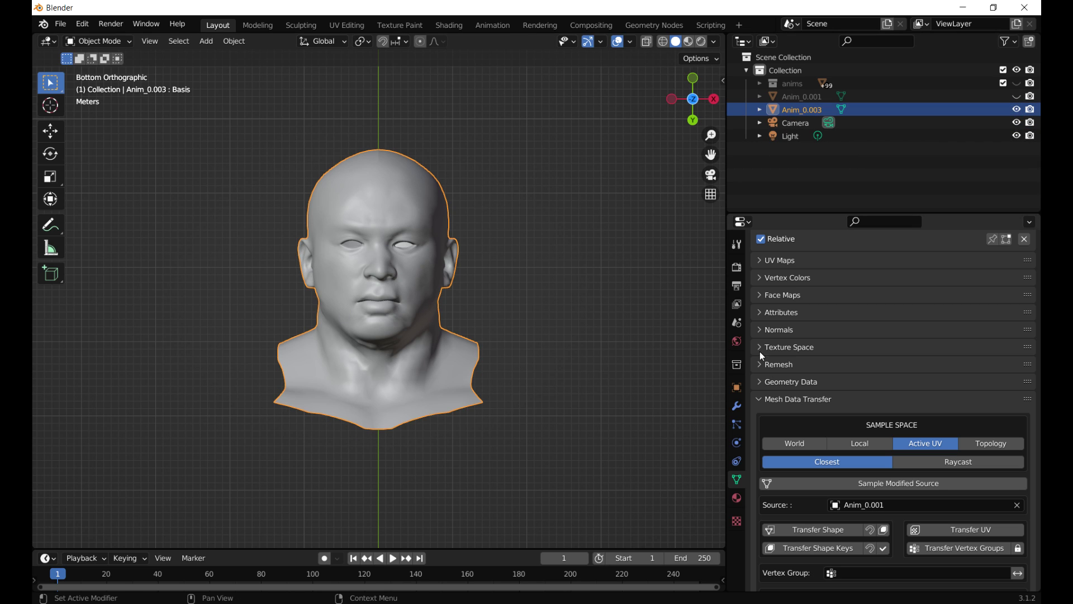
{"action": "scroll", "coordinate": [808, 514], "scroll_direction": "up", "scroll_amount": 10}
{"action": "scroll", "coordinate": [799, 425], "scroll_direction": "down", "scroll_amount": 10}
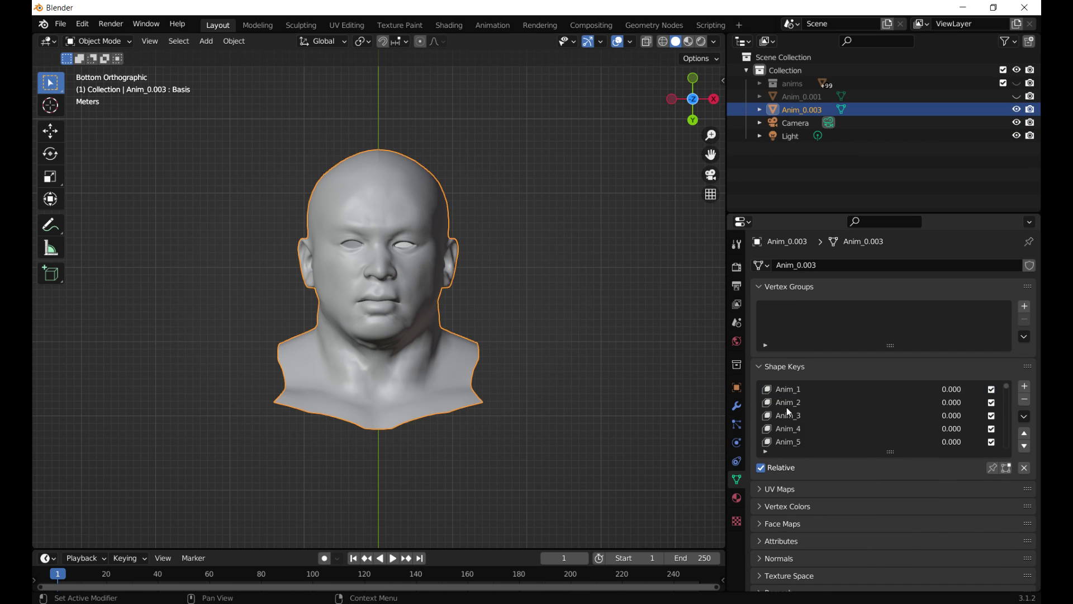
{"action": "scroll", "coordinate": [798, 412], "scroll_direction": "down", "scroll_amount": 20}
{"action": "left_click", "coordinate": [801, 429]}
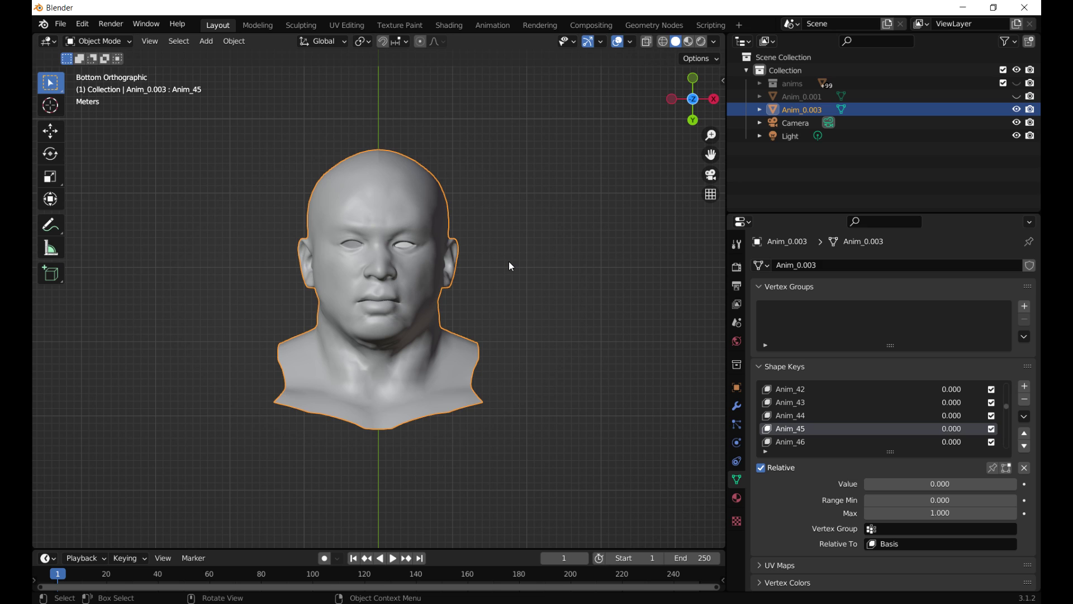
{"action": "key", "text": "Tab"}
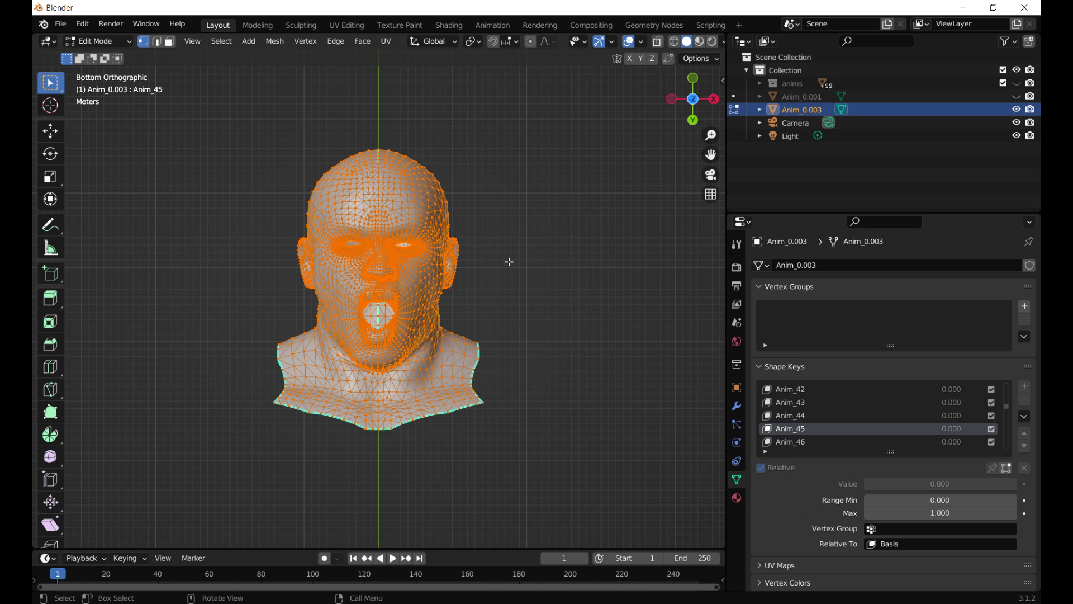
{"action": "key", "text": "Tab"}
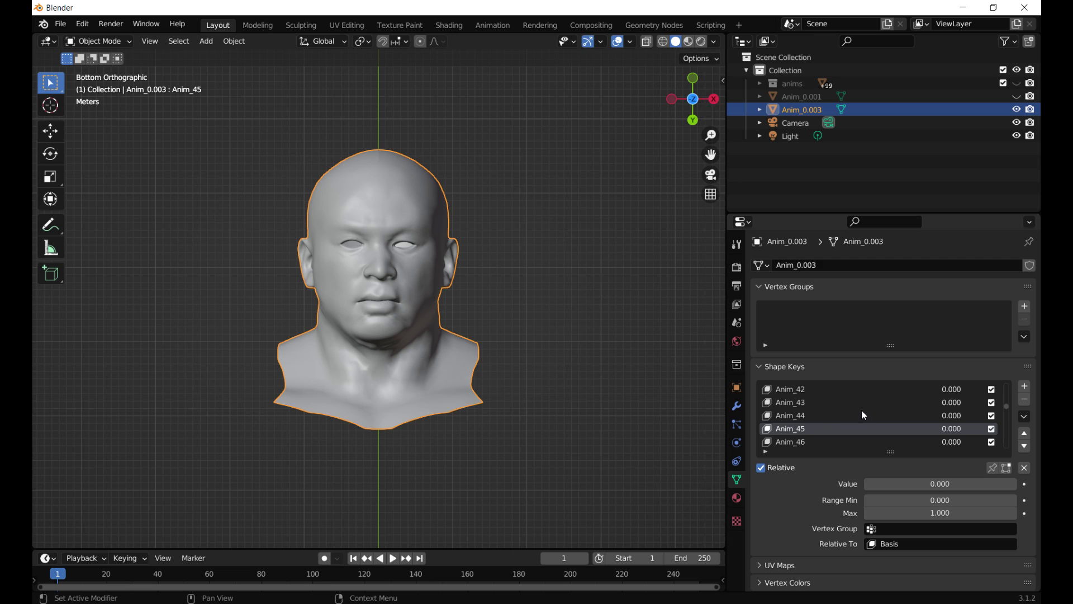
{"action": "left_click_drag", "start_coordinate": [1009, 412], "coordinate": [1007, 391]}
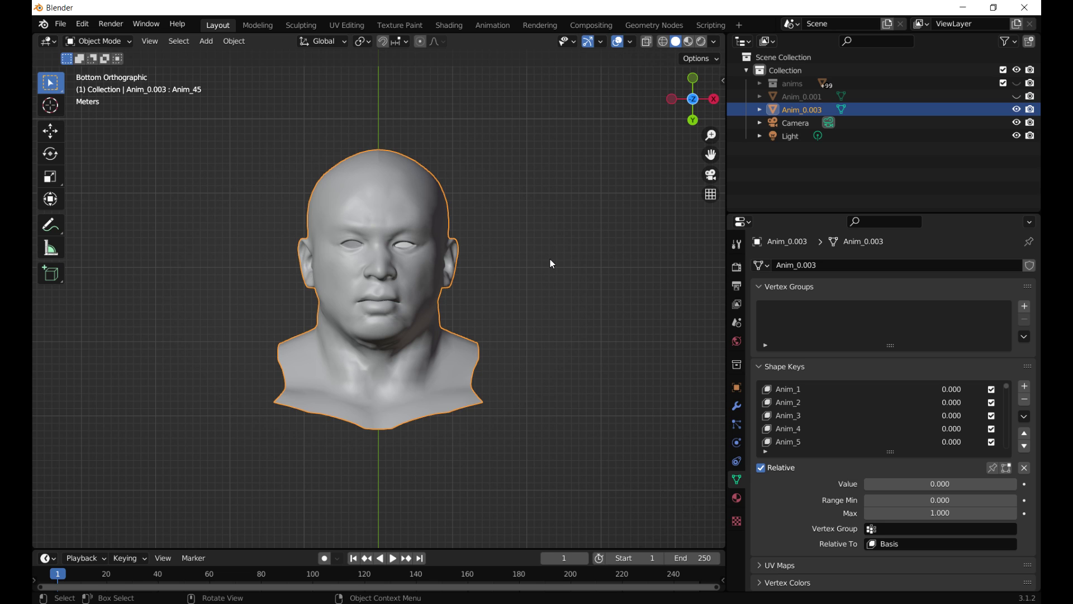
- Open blender_export_shape_keys.py in the Scripting workspace and select its exportPath string
{"action": "left_click", "coordinate": [706, 24]}
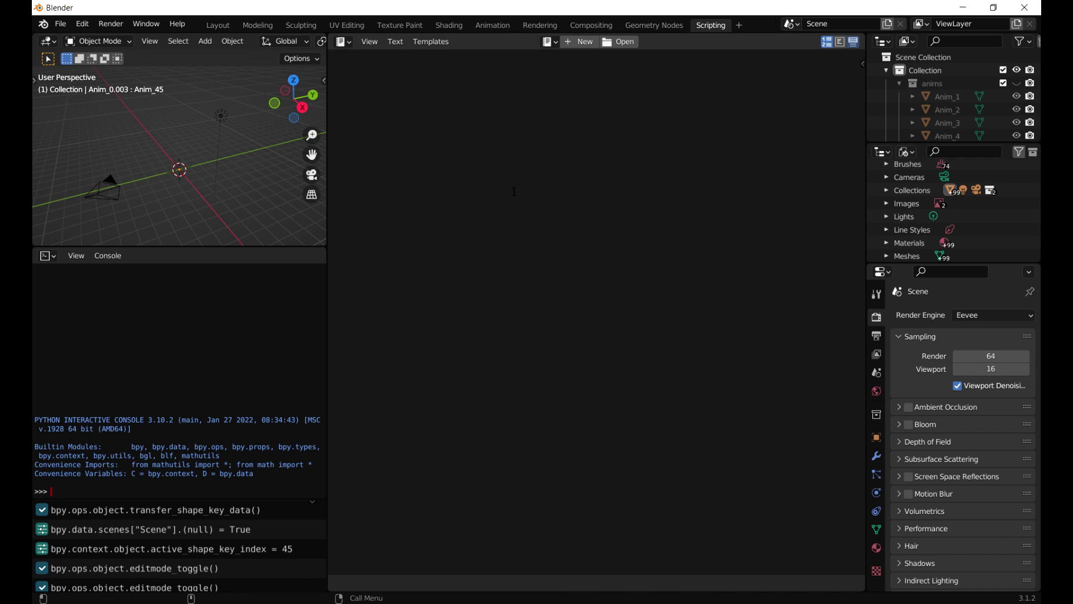
{"action": "left_click", "coordinate": [610, 45]}
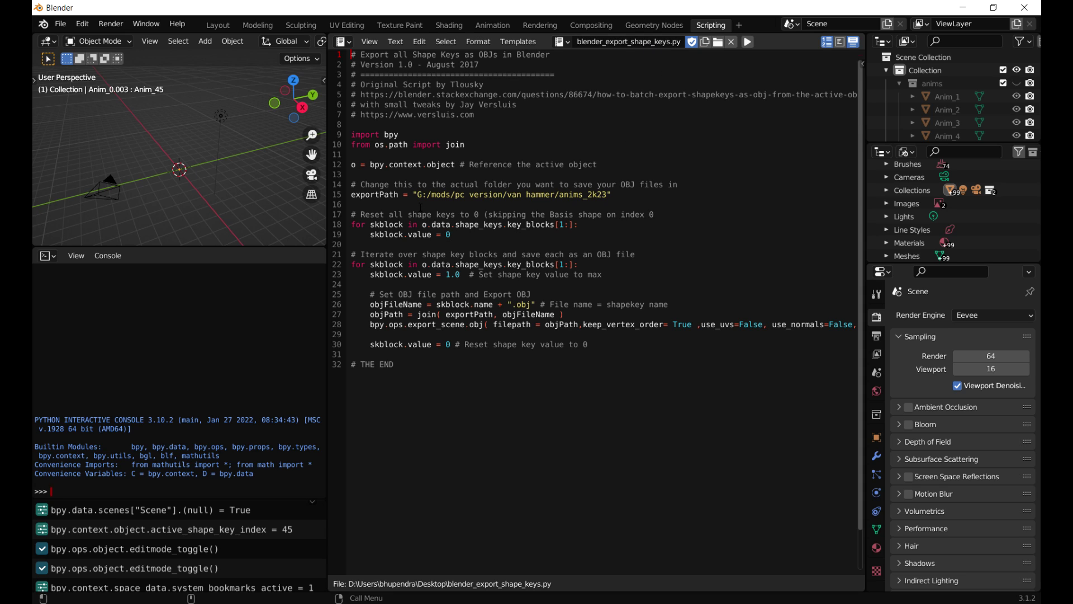
{"action": "left_click_drag", "start_coordinate": [417, 195], "coordinate": [607, 195]}
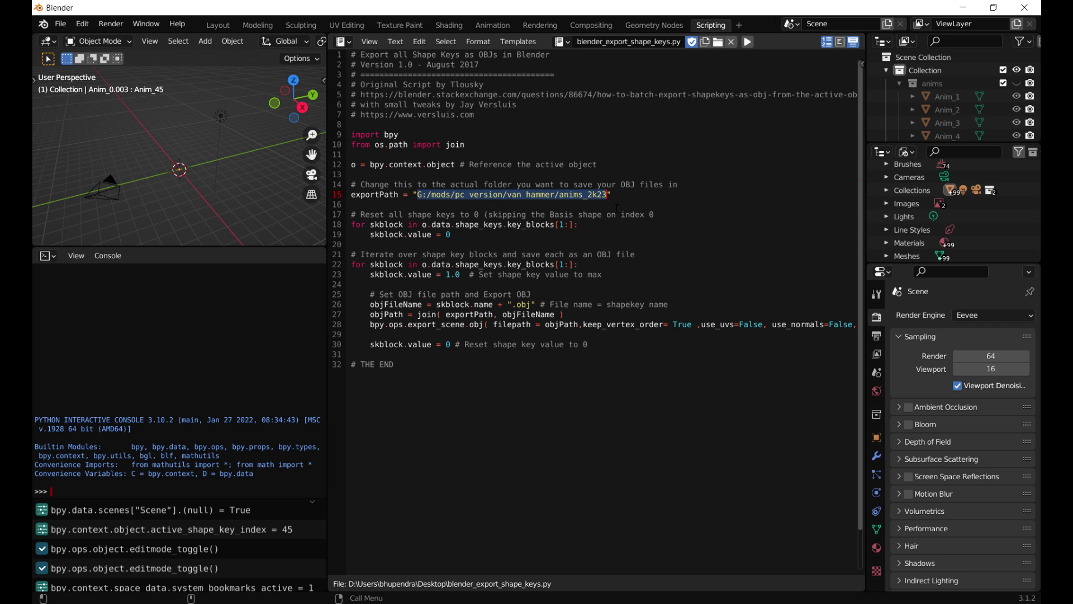
- Copy the anims_2k19 folder path from File Explorer's address bar
{"action": "key", "text": "alt+Tab"}
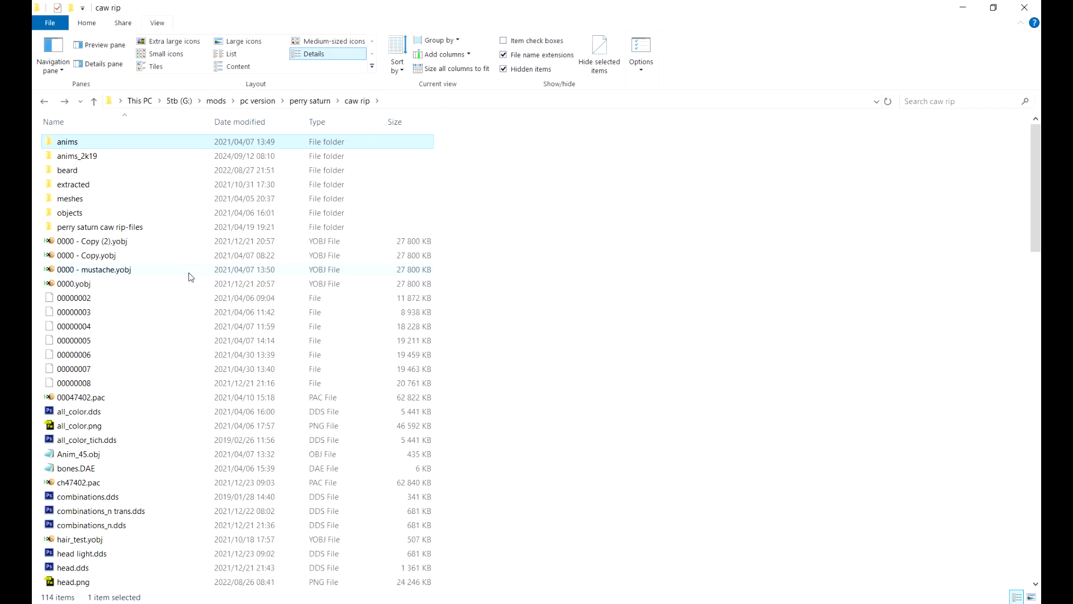
{"action": "double_click", "coordinate": [68, 157]}
{"action": "left_click", "coordinate": [549, 104]}
{"action": "key", "text": "ctrl+c"}
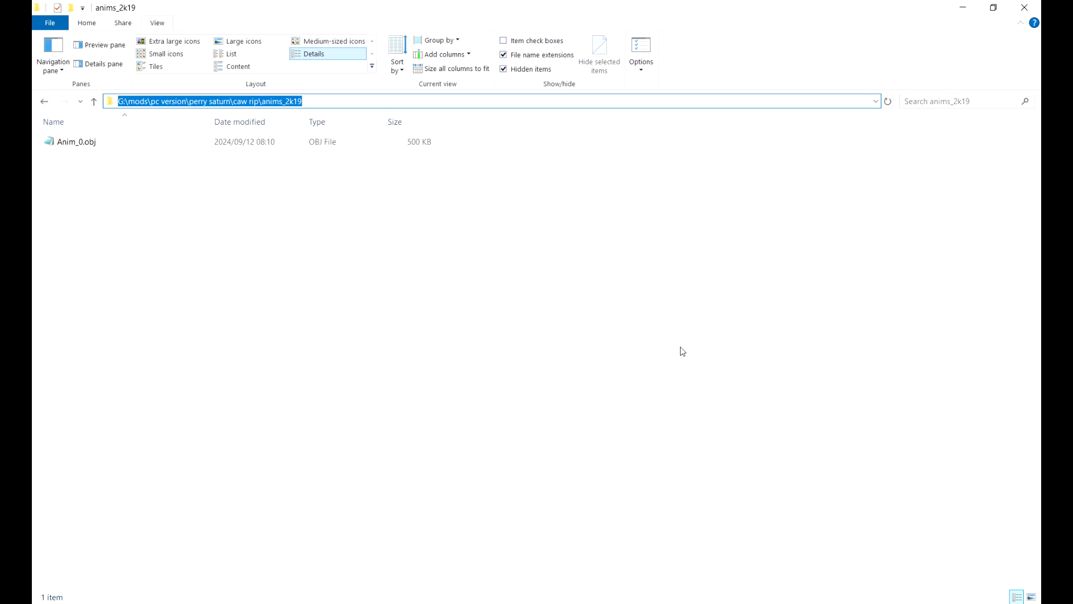
{"action": "key", "text": "alt+Tab"}
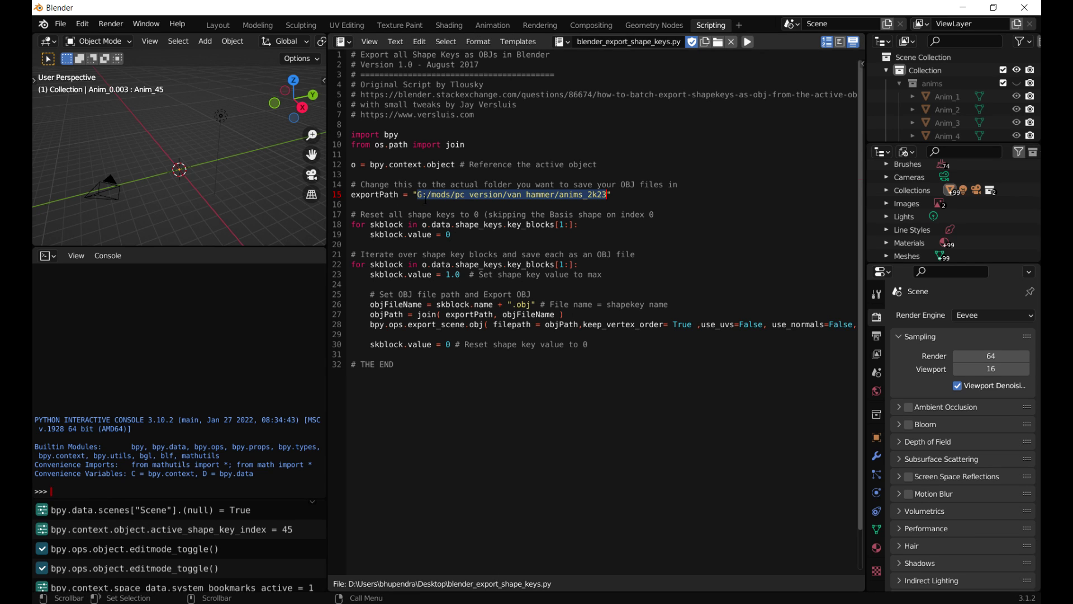
{"action": "left_click", "coordinate": [415, 195]}
- Paste the anims_2k19 path as exportPath and turn the backslashes after G:, mods and version into forward slashes
{"action": "left_click_drag", "start_coordinate": [416, 195], "coordinate": [610, 195]}
{"action": "key", "text": "ctrl+v"}
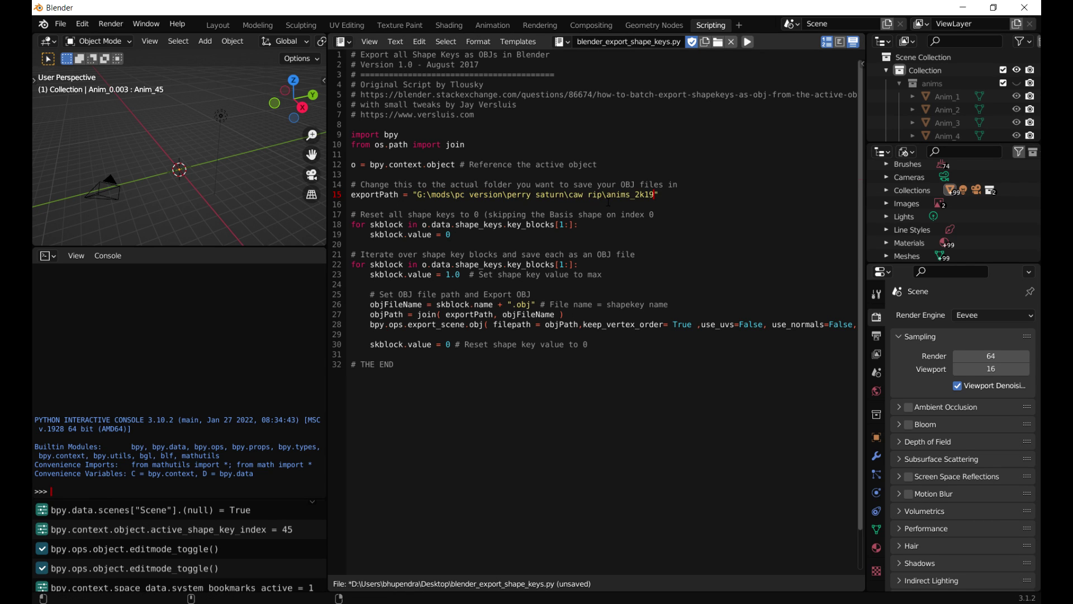
{"action": "key", "text": "BackSpace"}
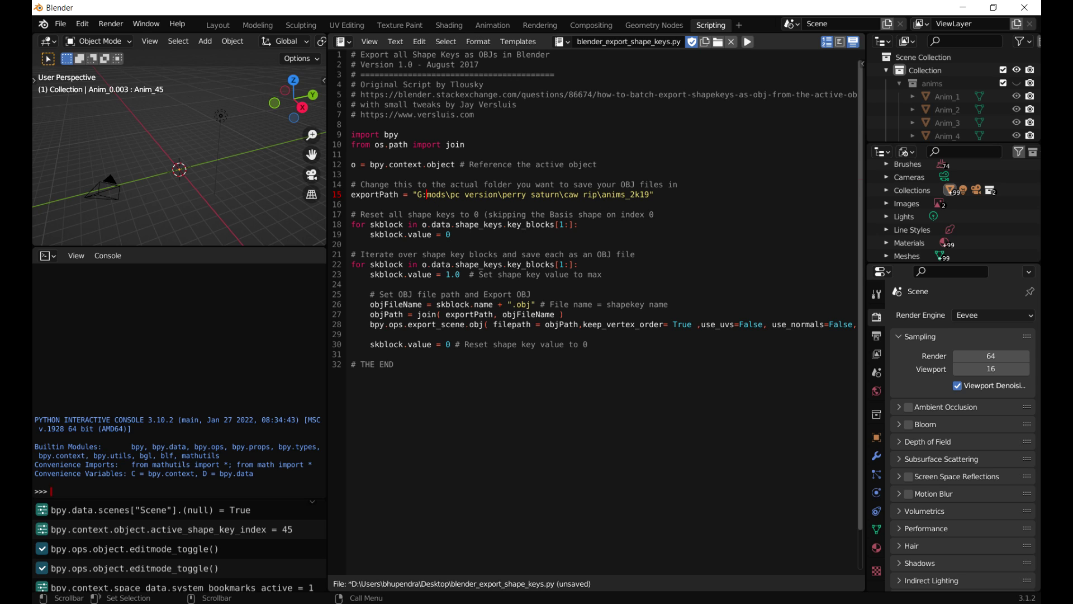
{"action": "type", "text": "/"}
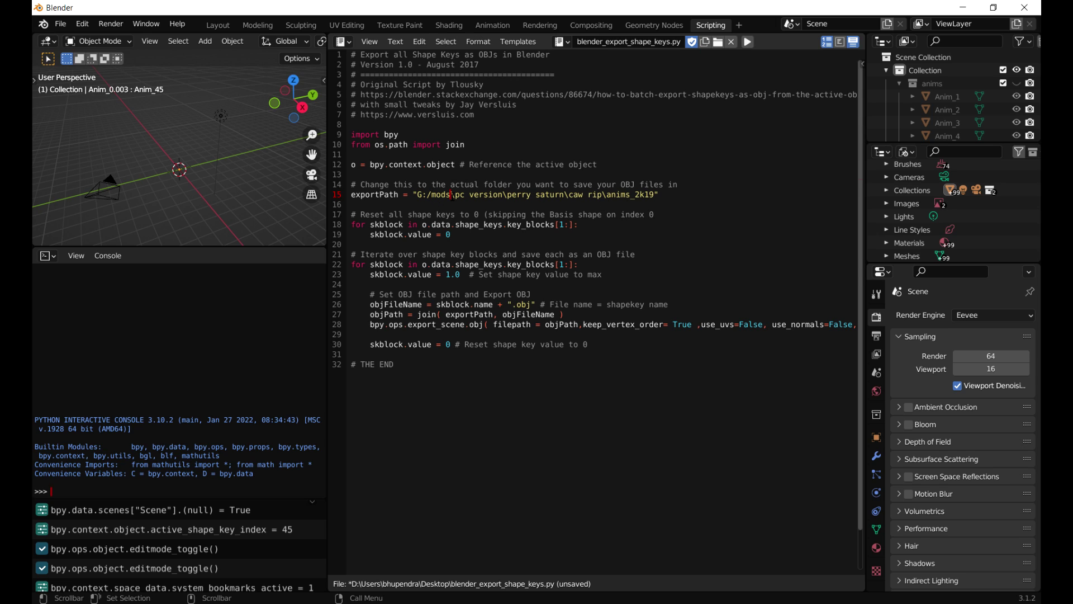
{"action": "key", "text": "Delete"}
{"action": "type", "text": "/"}
{"action": "key", "text": "Delete"}
{"action": "type", "text": "/"}
- Fix the backslashes after saturn and rip, then save as perry saturn 2k19 animations.blend
{"action": "left_click", "coordinate": [568, 195]}
{"action": "key", "text": "Delete"}
{"action": "type", "text": "/"}
{"action": "key", "text": "BackSpace"}
{"action": "type", "text": "/"}
{"action": "key", "text": "ctrl+s"}
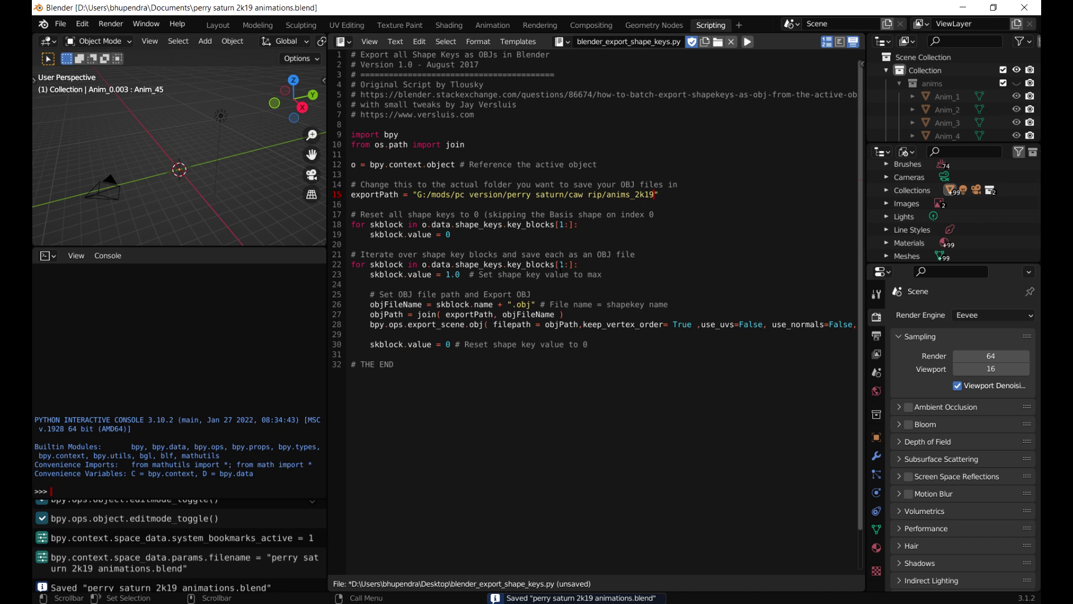